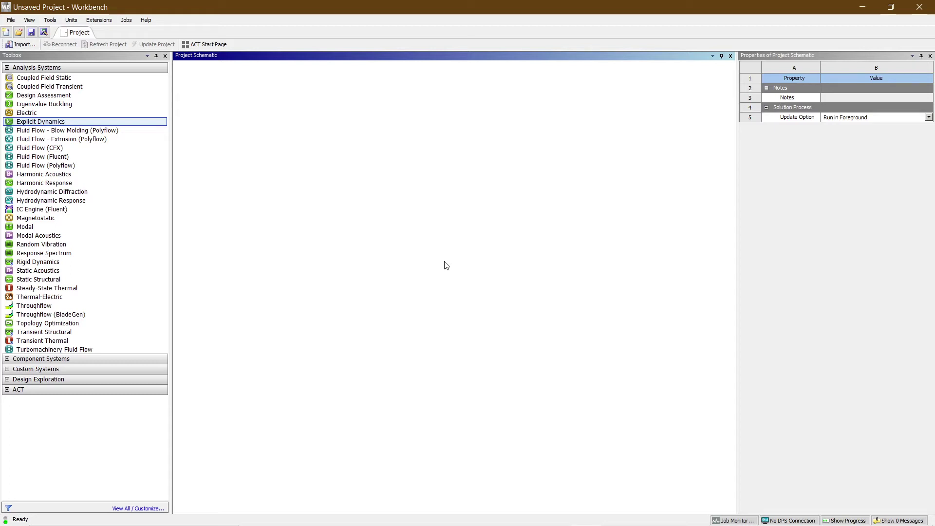
- Add an Explicit Dynamics analysis system to the project schematic and name it "Explicit Dynamics on Concrete Cube"
{"action": "left_click_drag", "start_coordinate": [52, 122], "coordinate": [224, 109]}
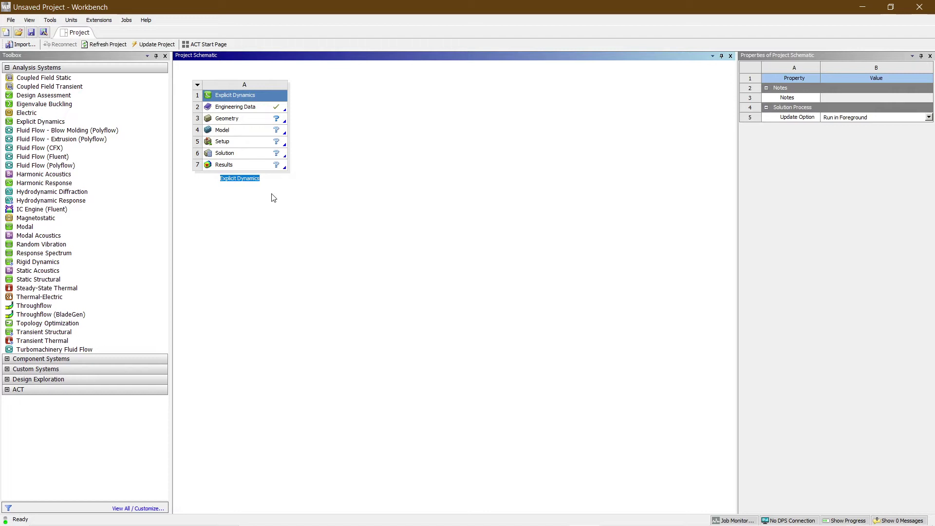
{"action": "key", "text": "End"}
{"action": "type", "text": "on Concrete Cube"}
{"action": "key", "text": "Return"}
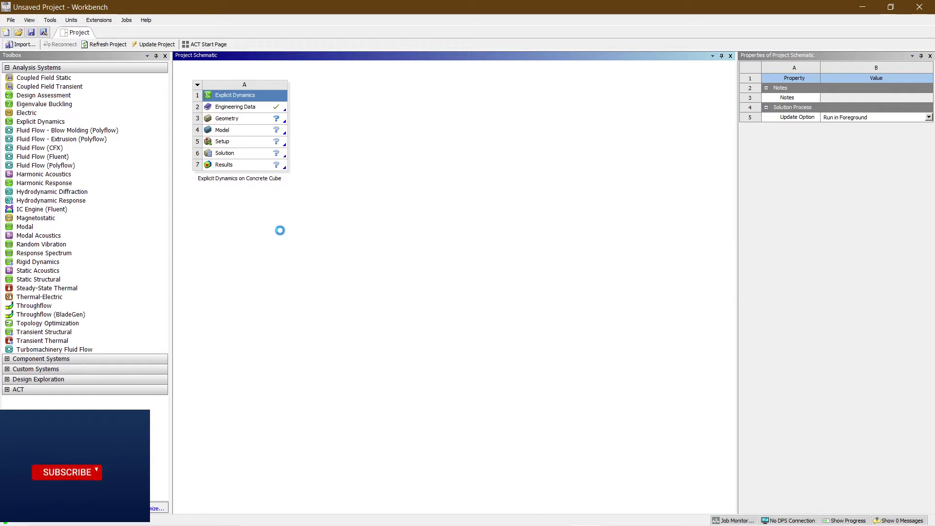
- Open the system's Geometry in SpaceClaim and look straight onto the XZ sketch plane
{"action": "left_click", "coordinate": [257, 122]}
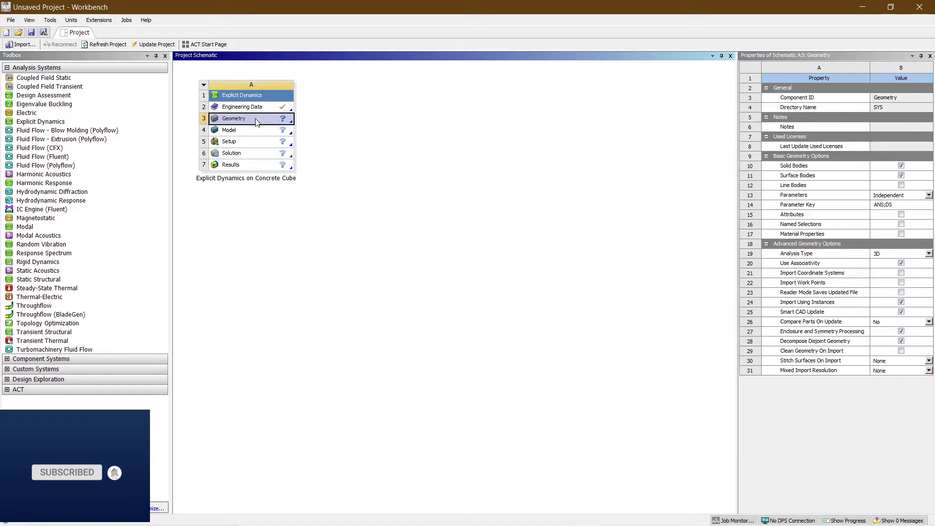
{"action": "double_click", "coordinate": [256, 122]}
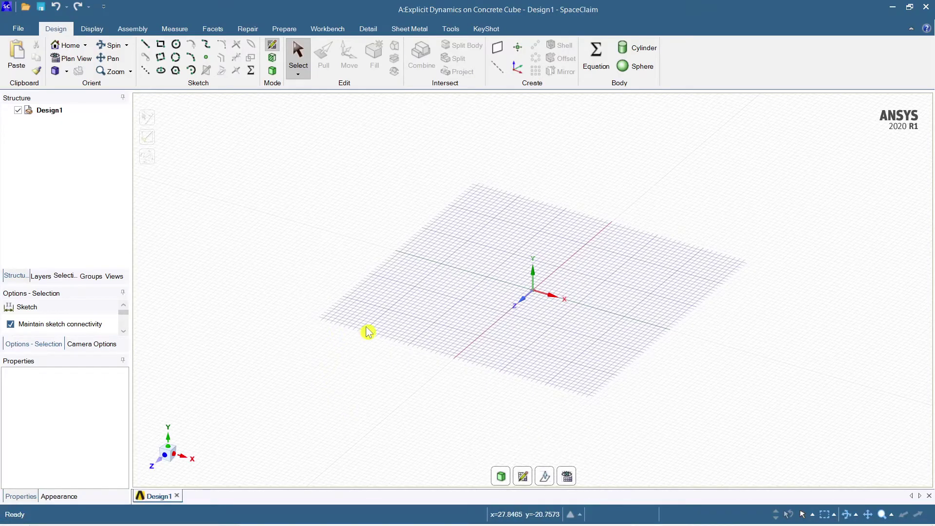
{"action": "scroll", "coordinate": [371, 331], "scroll_direction": "up", "scroll_amount": 3}
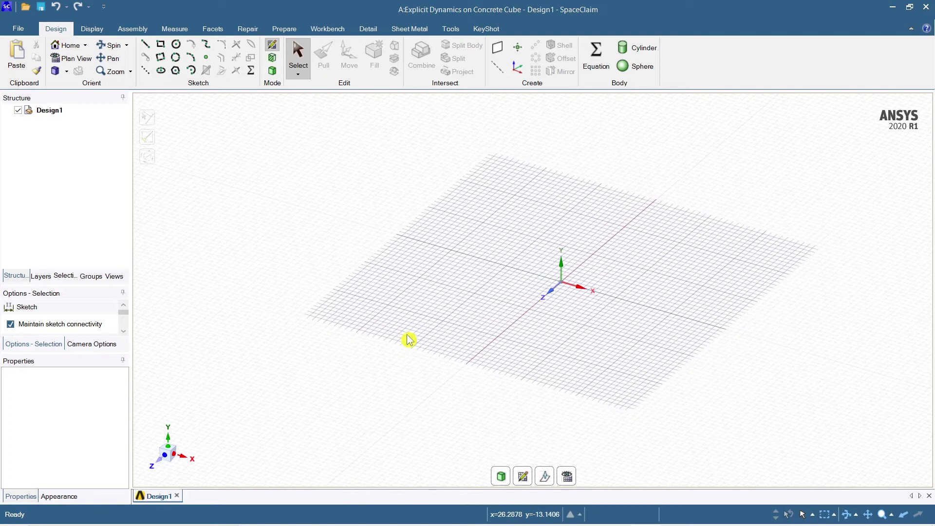
{"action": "middle_click_drag", "start_coordinate": [413, 342], "coordinate": [386, 336], "text": "shift"}
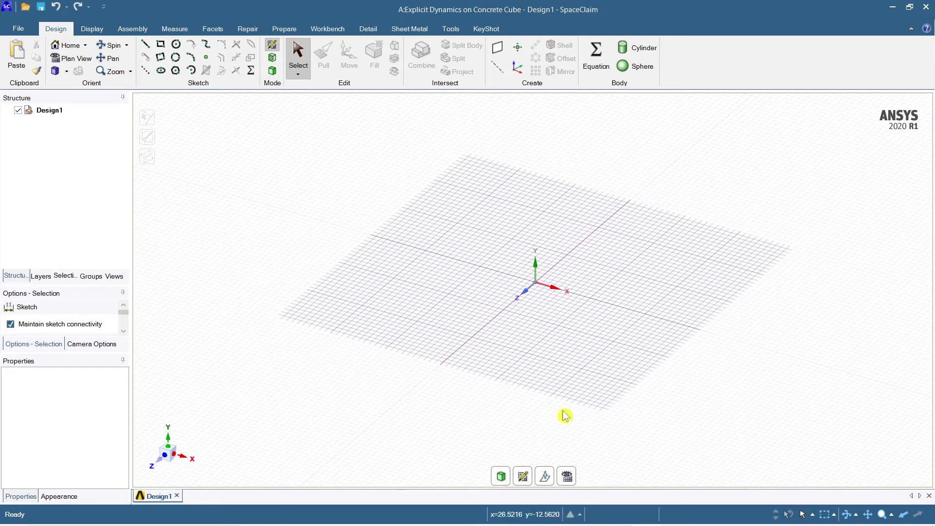
{"action": "left_click", "coordinate": [567, 477]}
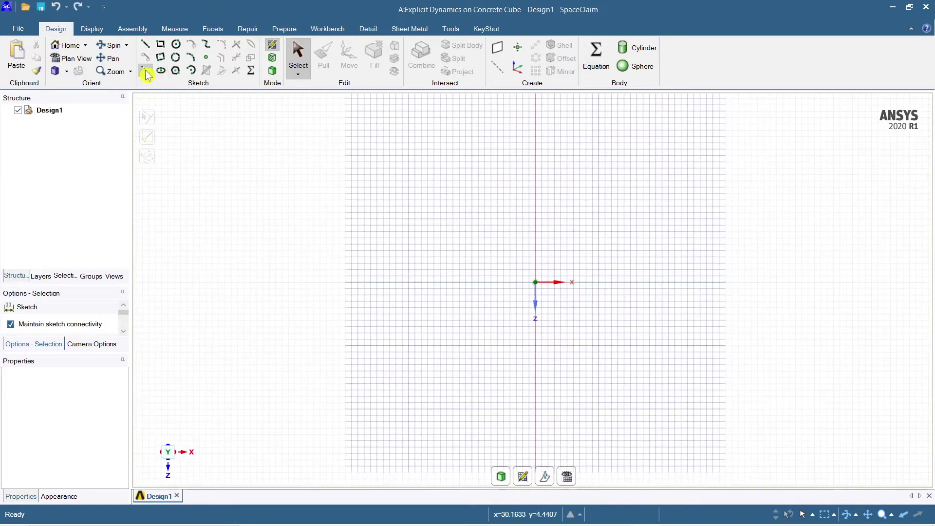
- Sketch a 150 mm by 150 mm rectangle defined from its center at the origin
{"action": "left_click", "coordinate": [159, 47]}
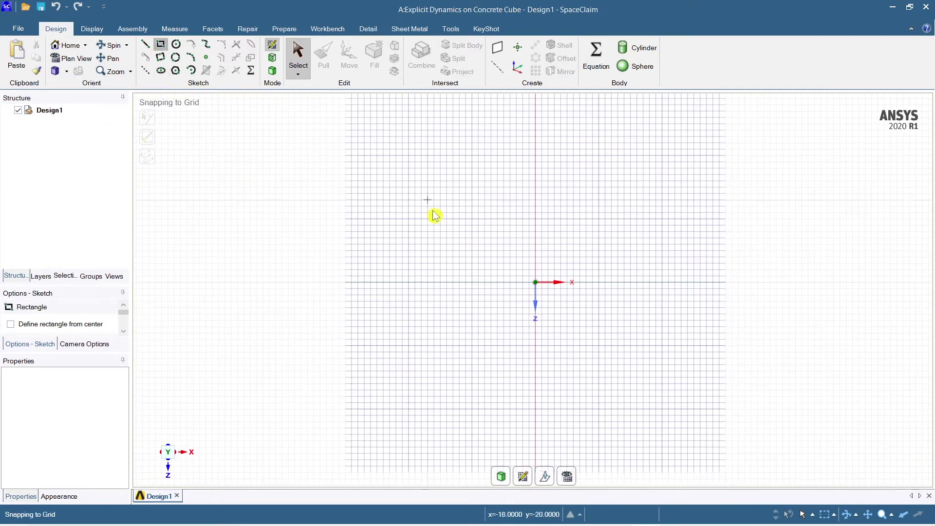
{"action": "left_click", "coordinate": [10, 325]}
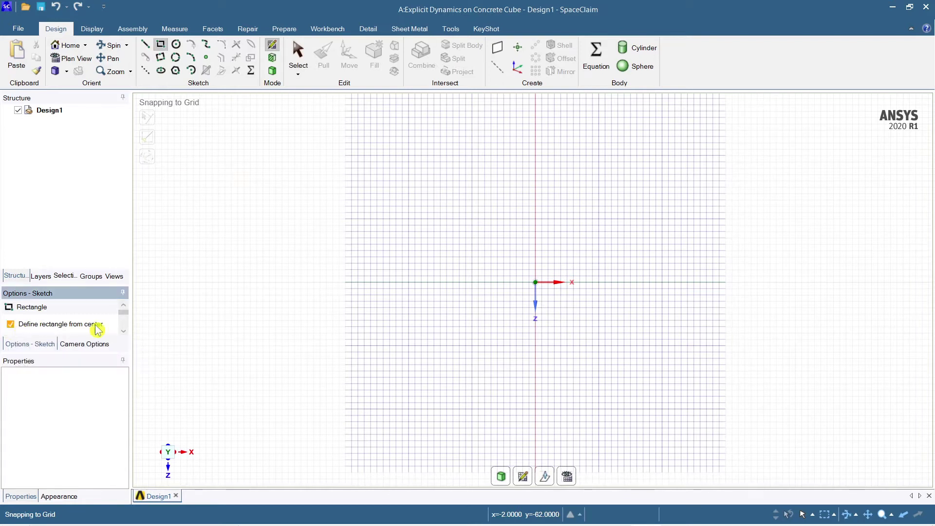
{"action": "left_click", "coordinate": [536, 282]}
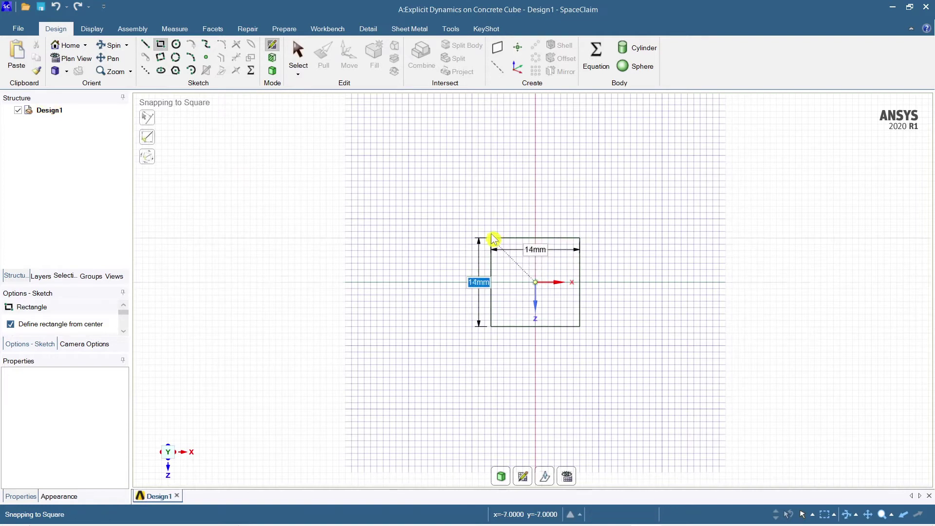
{"action": "type", "text": "150"}
{"action": "key", "text": "Tab"}
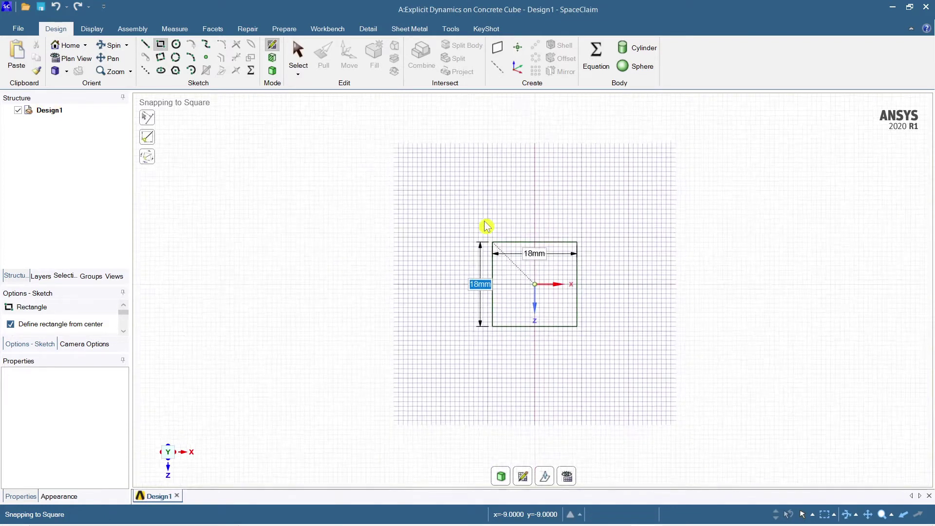
{"action": "type", "text": "15"}
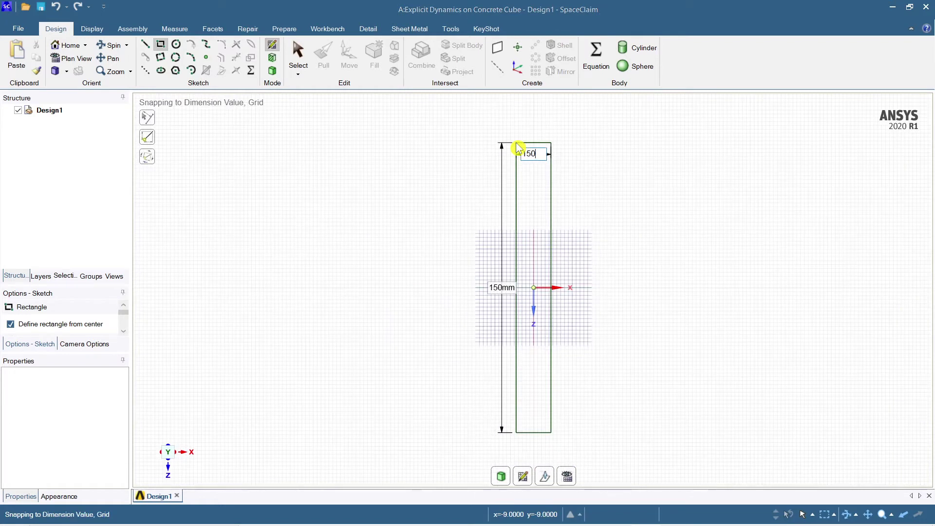
{"action": "type", "text": "0"}
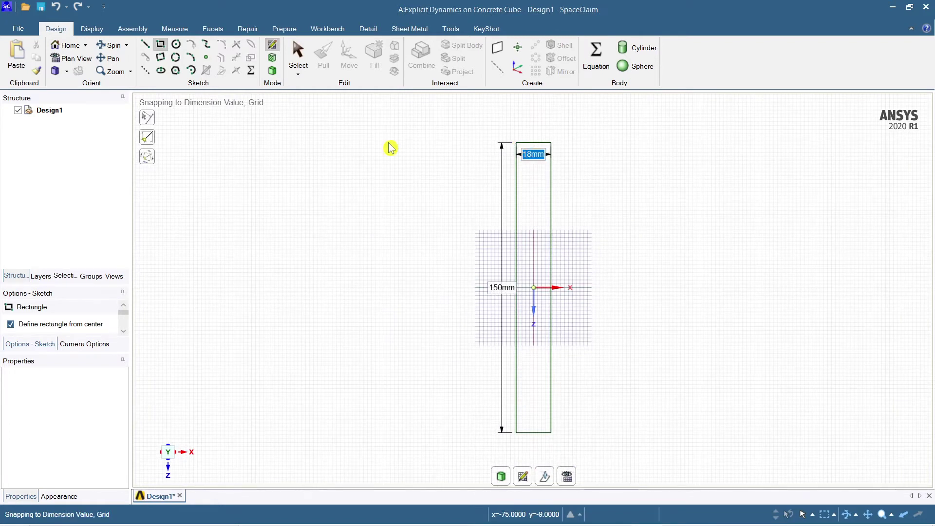
{"action": "left_click", "coordinate": [388, 146]}
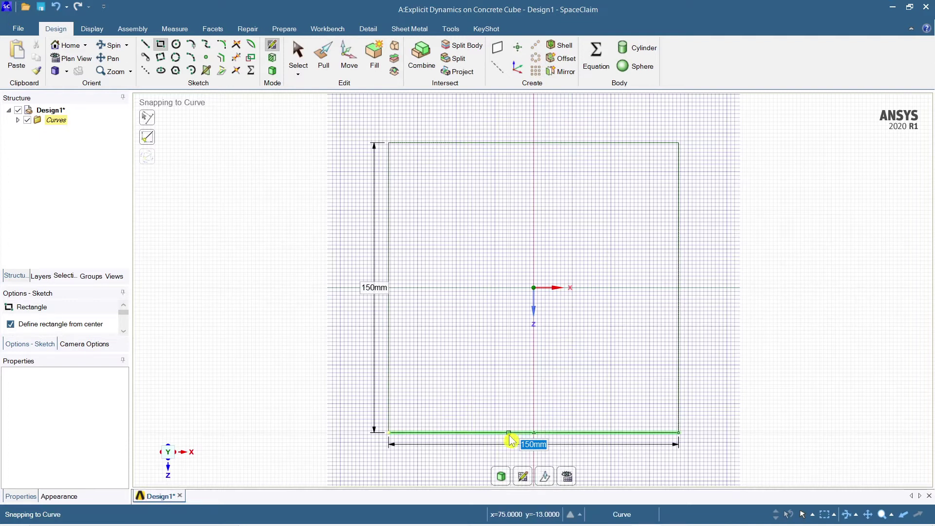
{"action": "key", "text": "Escape"}
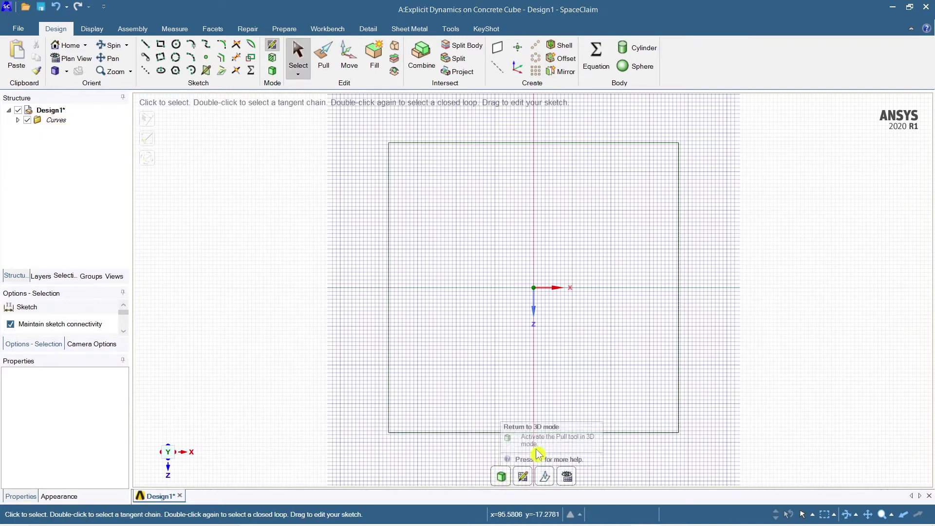
- Return to 3D mode and pull the square surface upward by 150 mm to form a solid cube
{"action": "left_click", "coordinate": [502, 476]}
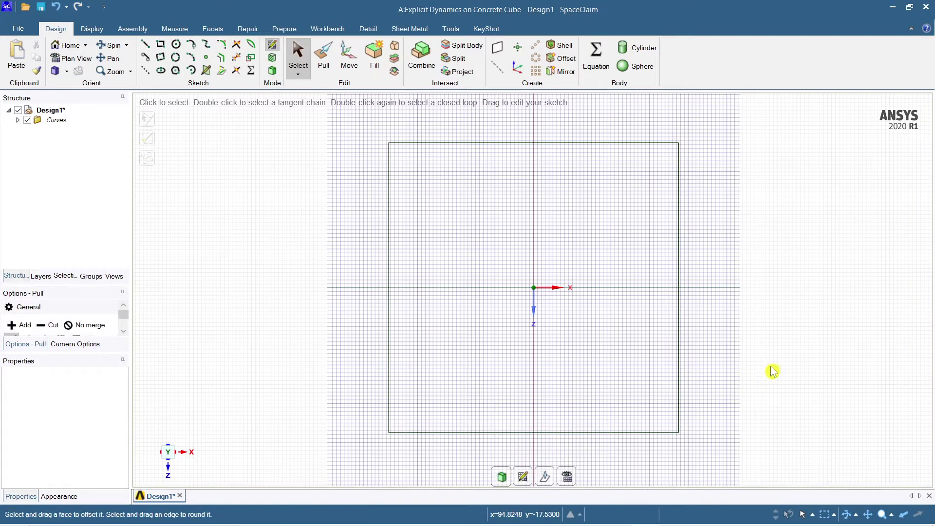
{"action": "middle_click_drag", "start_coordinate": [774, 373], "coordinate": [773, 297]}
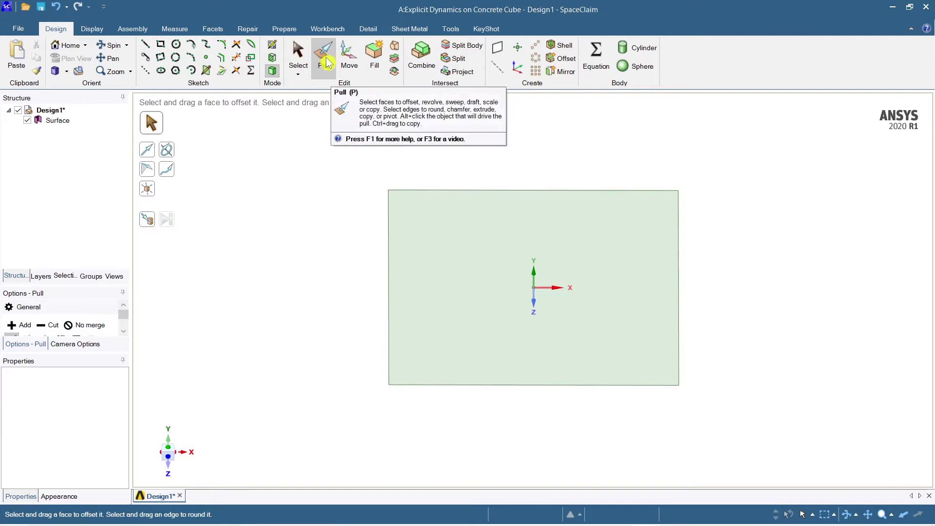
{"action": "left_click", "coordinate": [517, 256]}
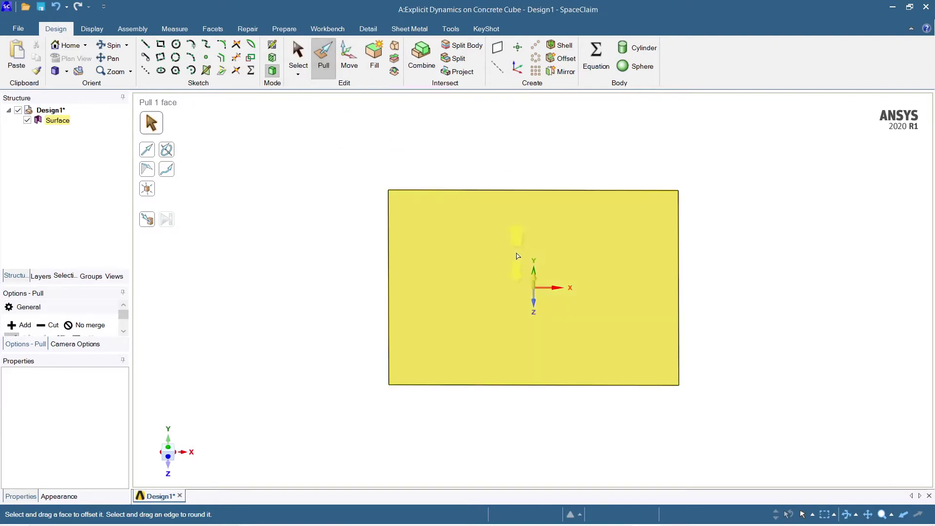
{"action": "left_click", "coordinate": [506, 233]}
{"action": "left_click_drag", "start_coordinate": [514, 198], "coordinate": [519, 180]}
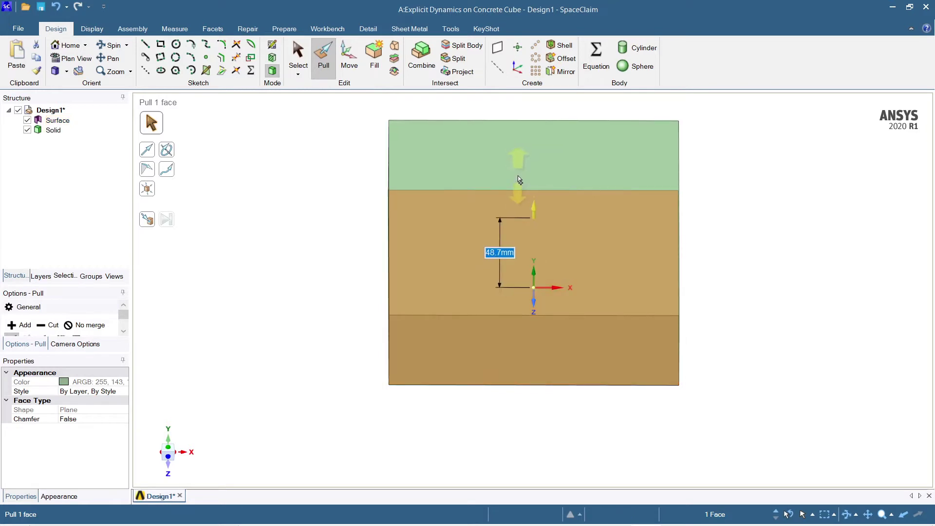
{"action": "type", "text": "150"}
{"action": "key", "text": "Return"}
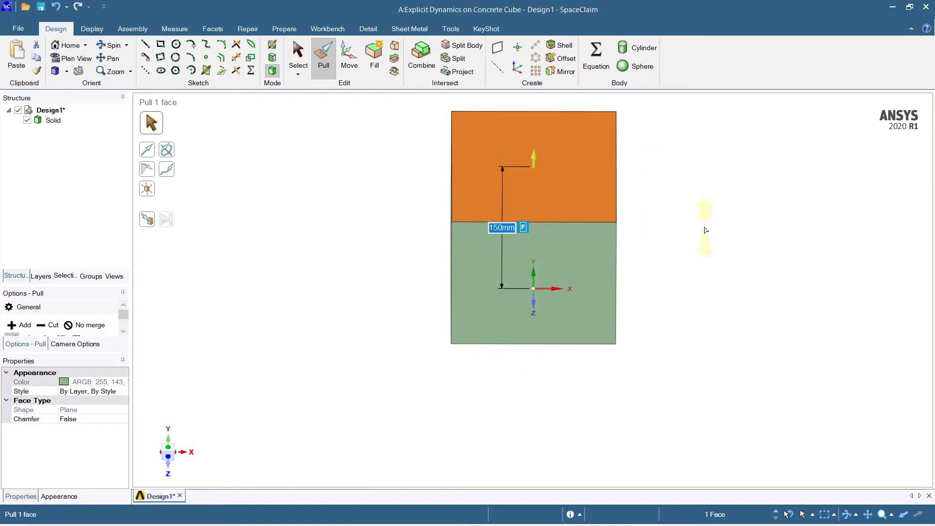
{"action": "key", "text": "Escape"}
{"action": "key", "text": "Escape"}
- Change the cube's color to light grey
{"action": "middle_click_drag", "start_coordinate": [716, 249], "coordinate": [673, 308], "text": "ctrl"}
{"action": "key", "text": "h"}
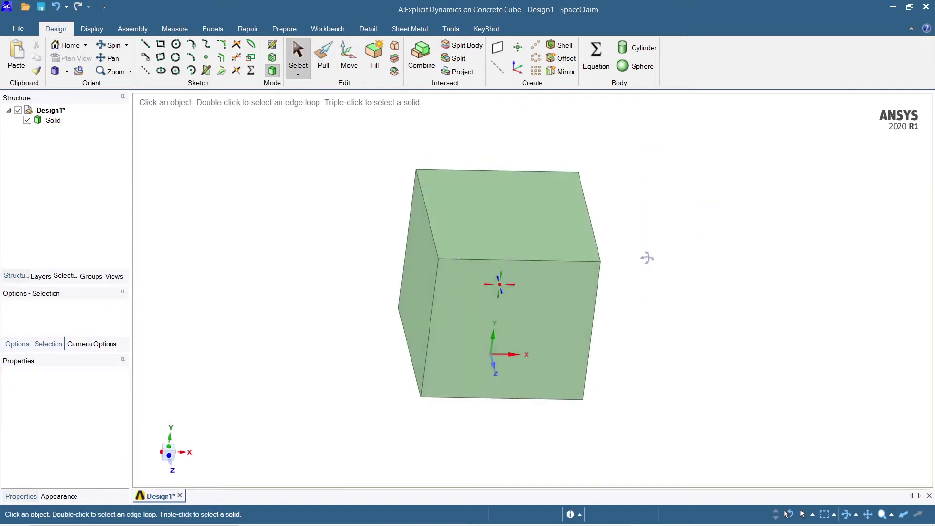
{"action": "left_click", "coordinate": [550, 225]}
{"action": "left_click", "coordinate": [568, 187]}
{"action": "left_click", "coordinate": [646, 404]}
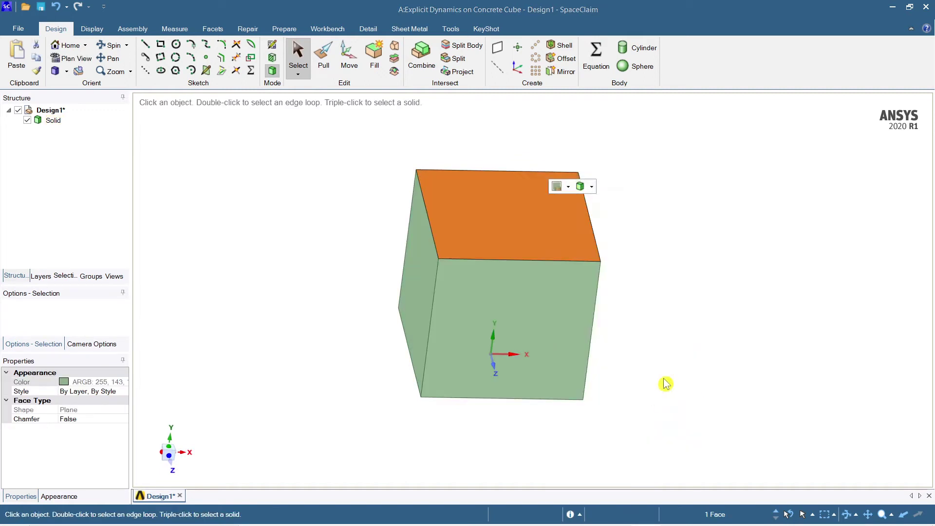
{"action": "left_click", "coordinate": [710, 315]}
{"action": "mouse_move", "coordinate": [728, 292]}
{"action": "middle_mouse_down"}
{"action": "mouse_move", "coordinate": [688, 291]}
{"action": "mouse_move", "coordinate": [735, 273]}
{"action": "middle_mouse_up"}
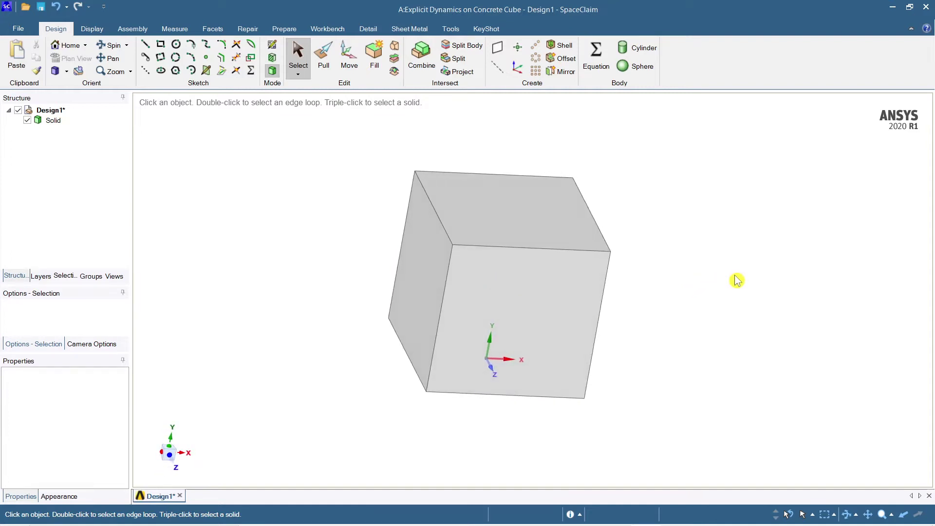
- Assign the library material Concrete to the cube solid and check its material properties
{"action": "triple_click", "coordinate": [534, 218]}
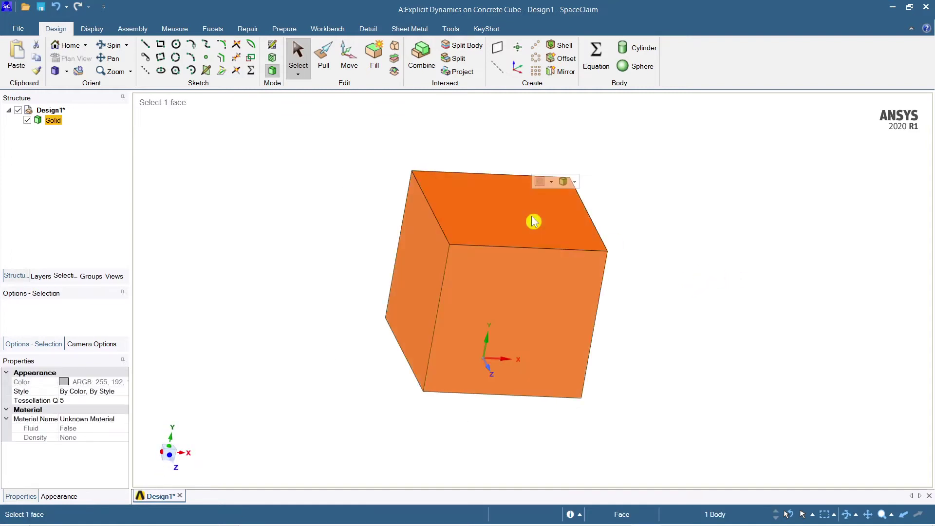
{"action": "left_click", "coordinate": [93, 418]}
{"action": "left_click", "coordinate": [124, 419]}
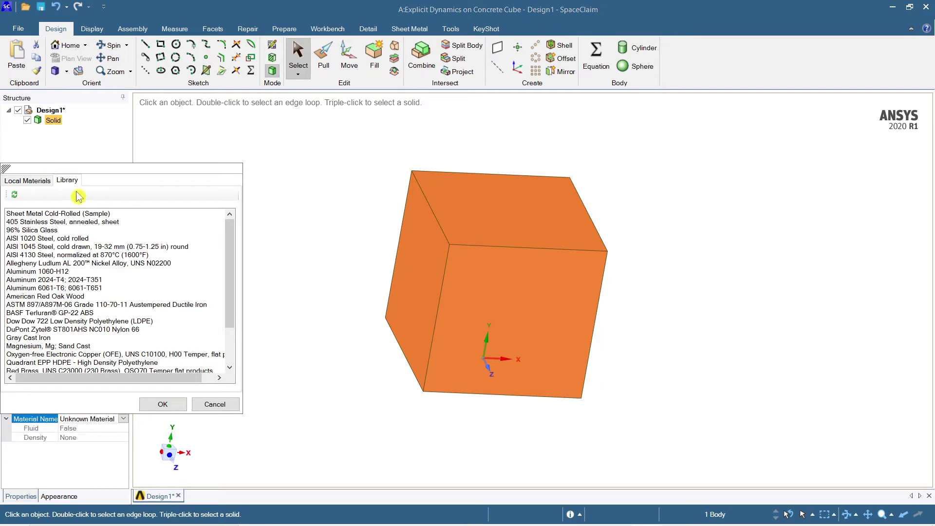
{"action": "scroll", "coordinate": [97, 290], "scroll_direction": "down", "scroll_amount": 2}
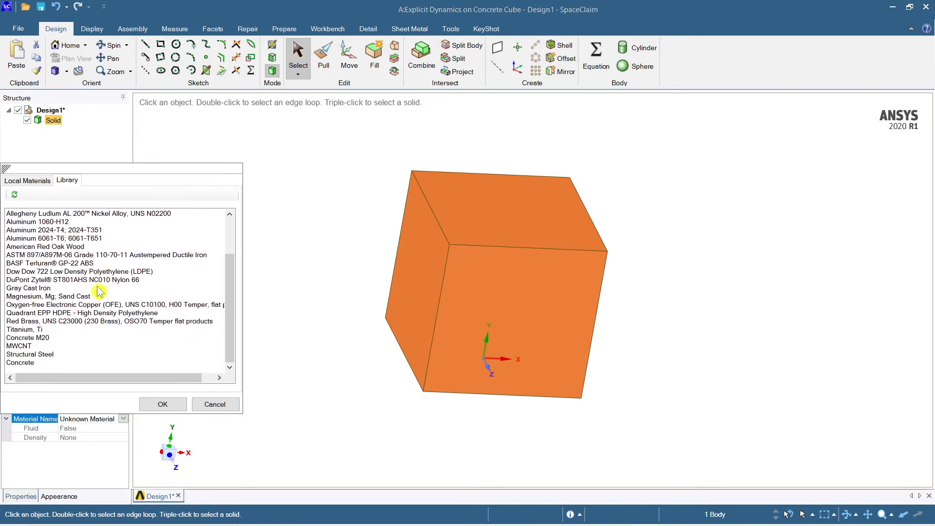
{"action": "left_click", "coordinate": [26, 364]}
{"action": "left_click", "coordinate": [166, 404]}
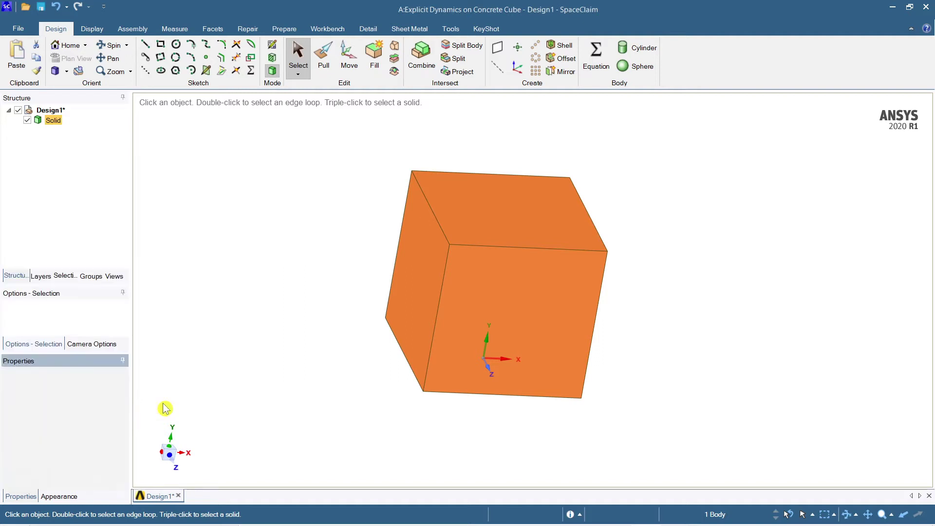
{"action": "scroll", "coordinate": [24, 447], "scroll_direction": "down", "scroll_amount": 1}
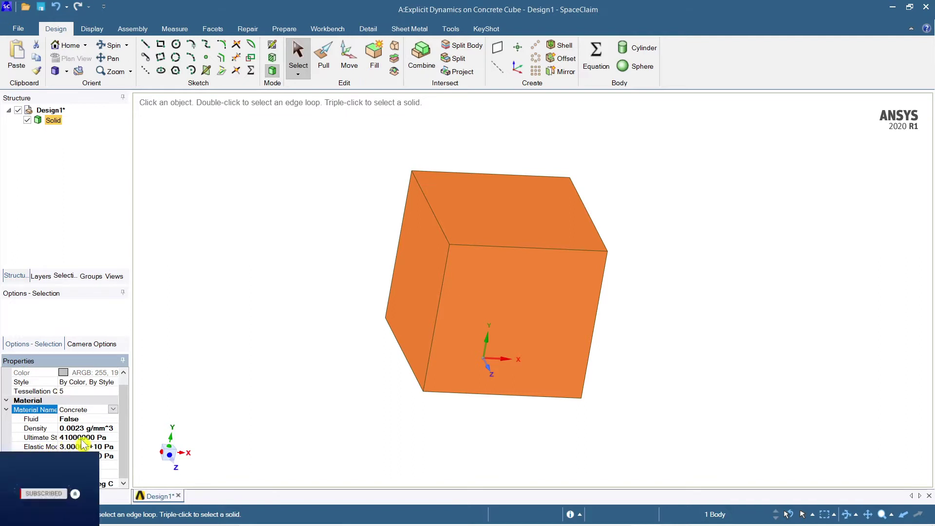
{"action": "scroll", "coordinate": [83, 444], "scroll_direction": "up", "scroll_amount": 1}
{"action": "left_click", "coordinate": [288, 318]}
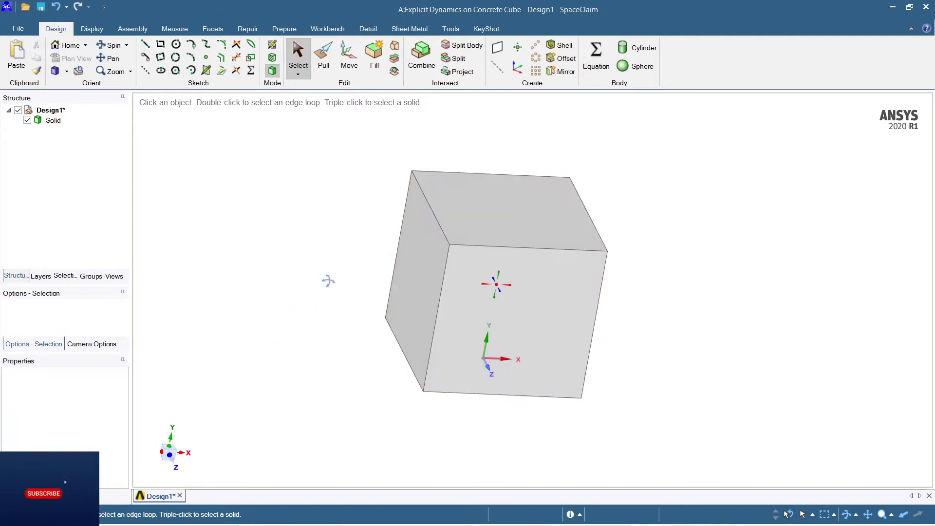
{"action": "left_click", "coordinate": [536, 208]}
{"action": "triple_click", "coordinate": [537, 208]}
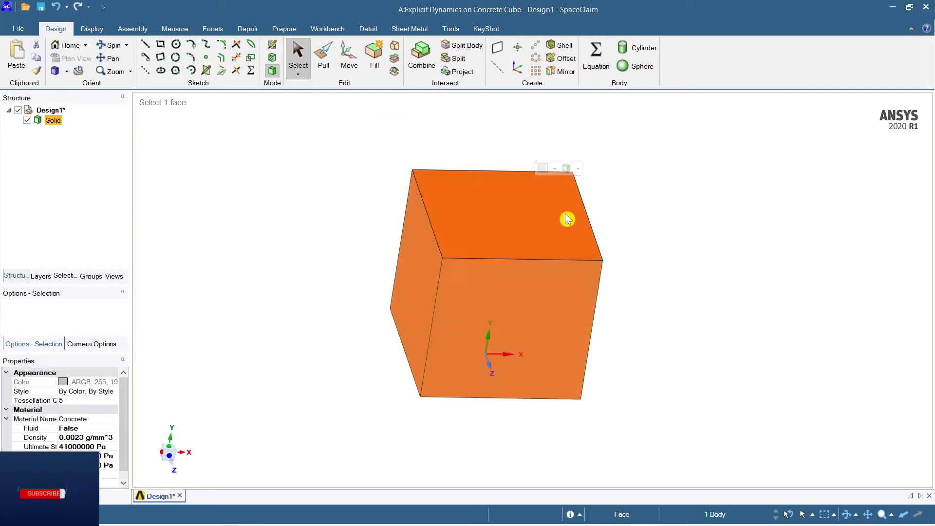
{"action": "left_click", "coordinate": [643, 247]}
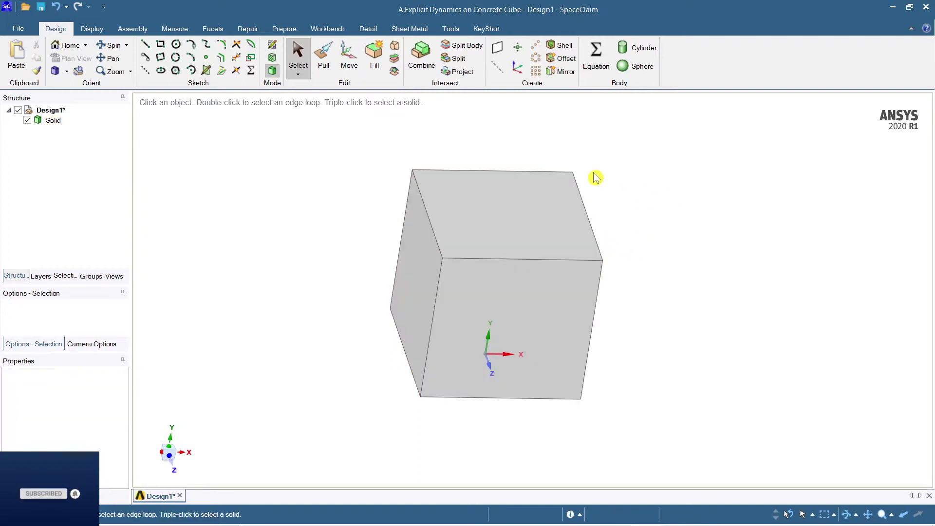
- Switch to Workbench, open the Explicit Dynamics system's Engineering Data and widen the material outline and properties area
{"action": "left_click", "coordinate": [586, 514]}
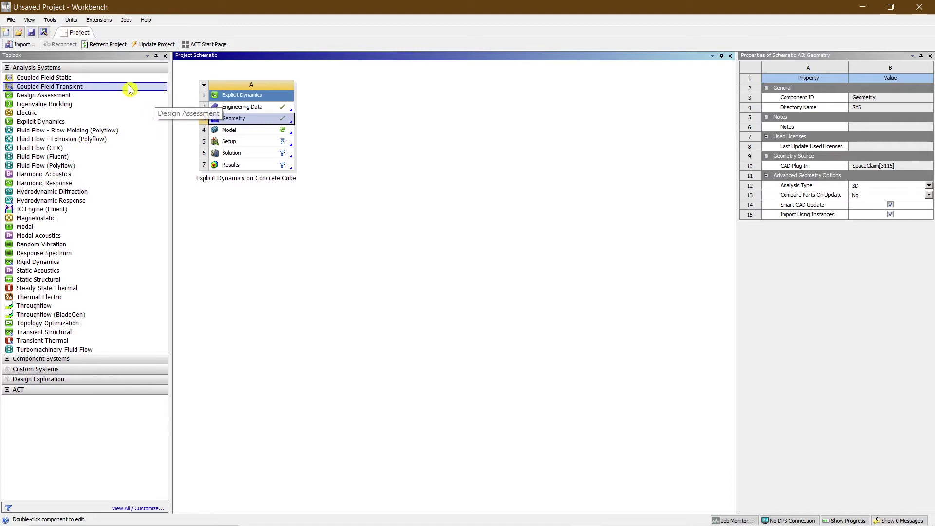
{"action": "left_click", "coordinate": [246, 110]}
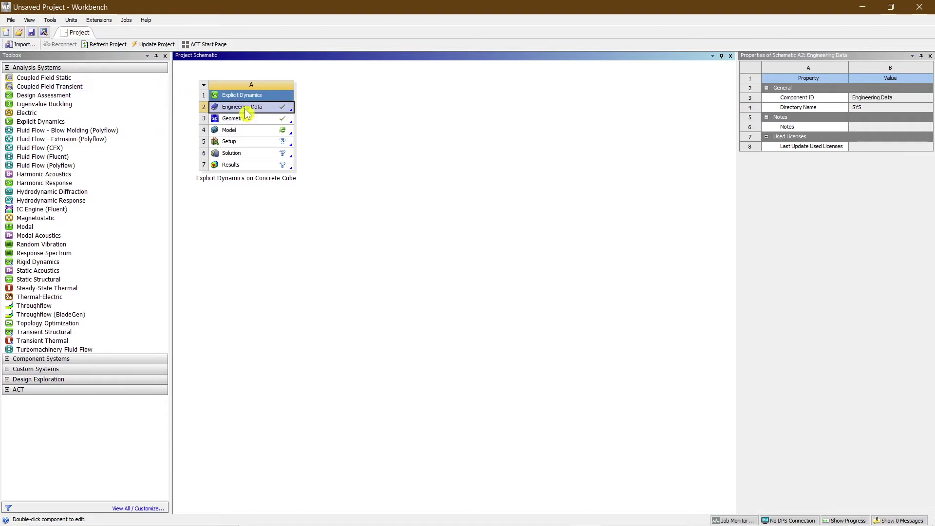
{"action": "double_click", "coordinate": [245, 108]}
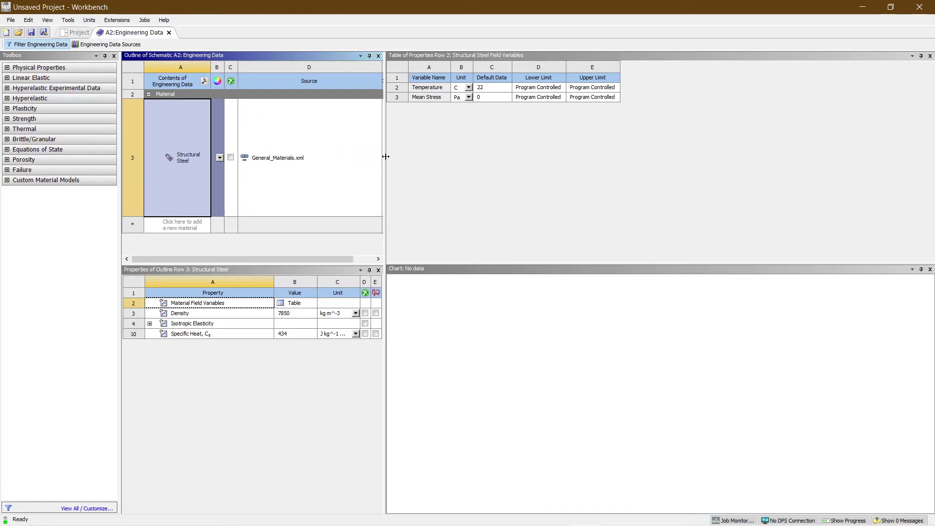
{"action": "left_click_drag", "start_coordinate": [385, 156], "coordinate": [735, 193]}
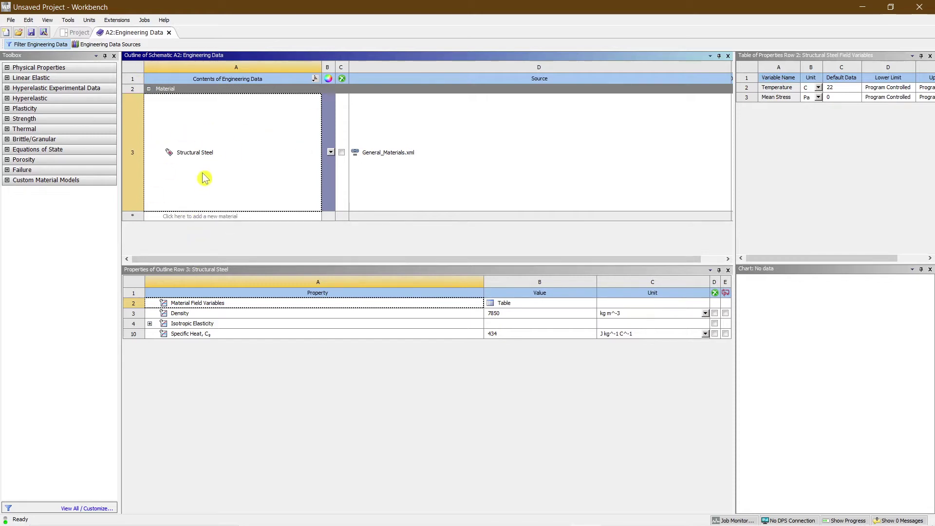
- Reduce the Structural Steel row height and display the Explicit Materials library from the engineering data sources
{"action": "left_click_drag", "start_coordinate": [147, 212], "coordinate": [156, 131]}
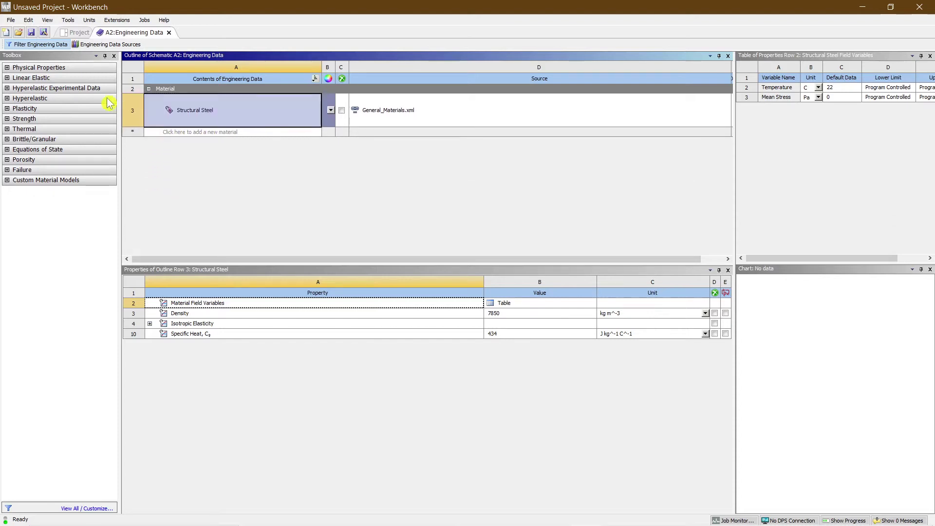
{"action": "left_click", "coordinate": [108, 44]}
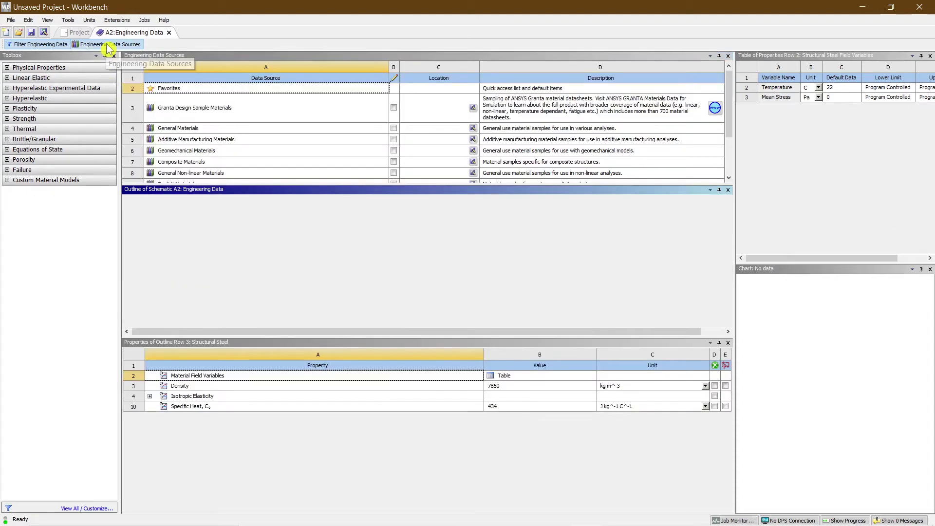
{"action": "left_click", "coordinate": [199, 243]}
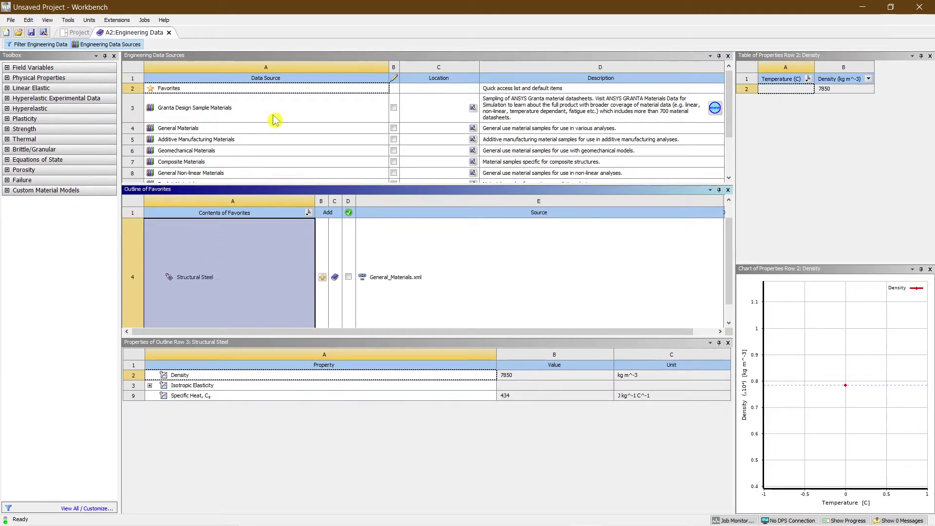
{"action": "scroll", "coordinate": [274, 120], "scroll_direction": "down", "scroll_amount": 1}
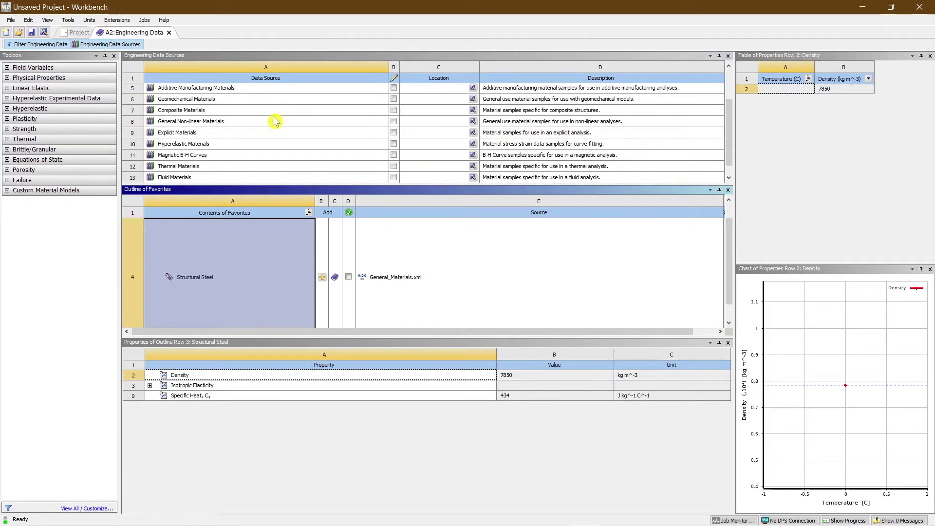
{"action": "left_click", "coordinate": [190, 134]}
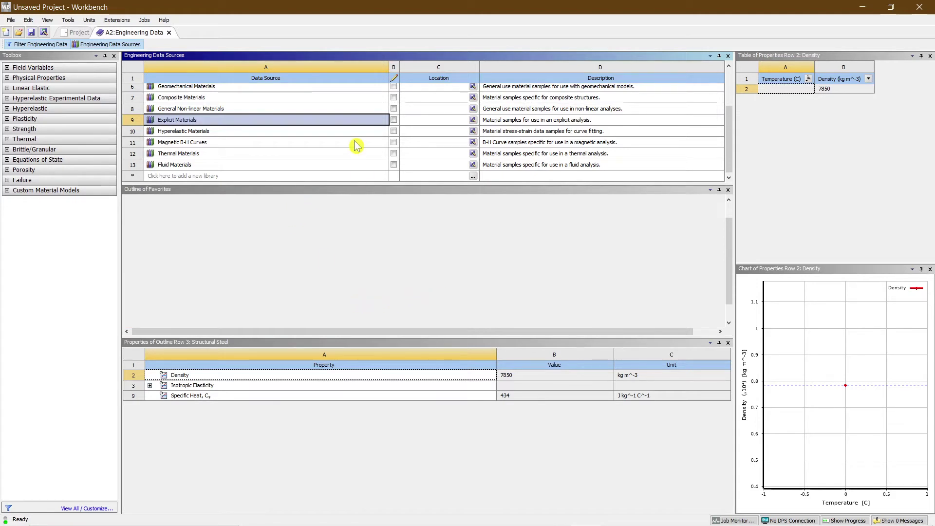
{"action": "left_click", "coordinate": [242, 124]}
{"action": "scroll", "coordinate": [272, 254], "scroll_direction": "up", "scroll_amount": 2}
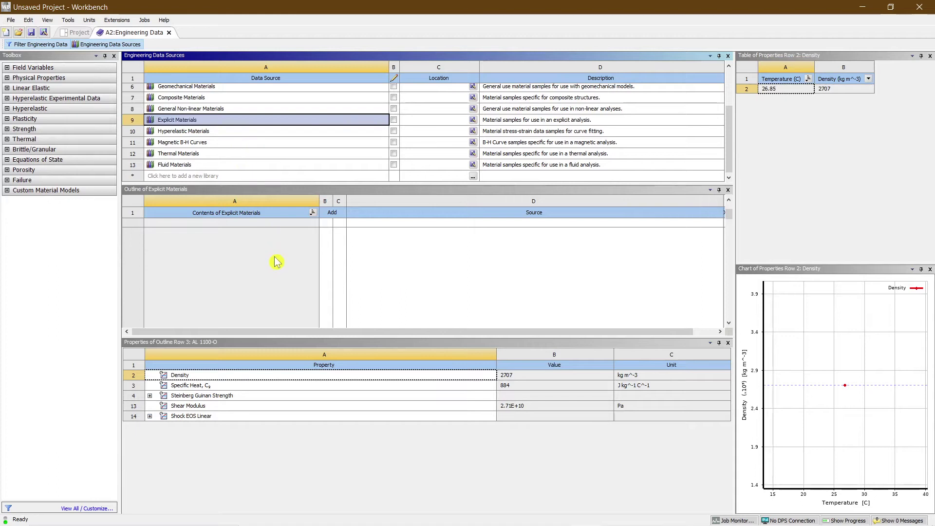
- Look through the Explicit Materials list for suitable concrete materials
{"action": "scroll", "coordinate": [278, 266], "scroll_direction": "down", "scroll_amount": 5}
{"action": "scroll", "coordinate": [280, 268], "scroll_direction": "down", "scroll_amount": 8}
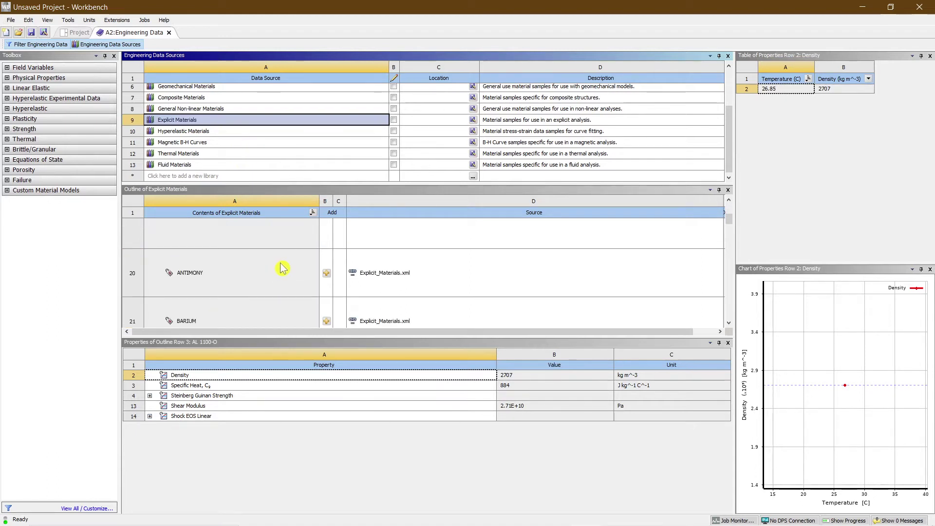
{"action": "scroll", "coordinate": [282, 267], "scroll_direction": "up", "scroll_amount": 4}
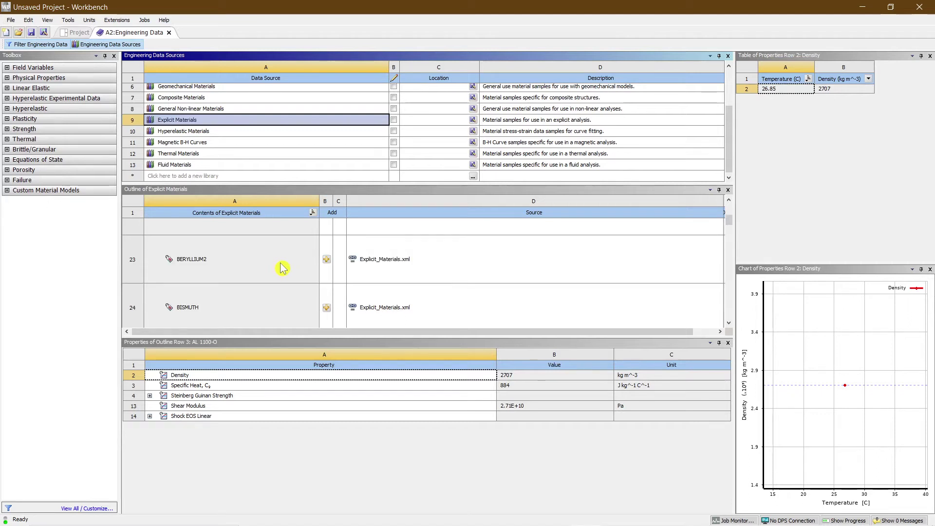
{"action": "scroll", "coordinate": [282, 268], "scroll_direction": "down", "scroll_amount": 3}
{"action": "scroll", "coordinate": [282, 268], "scroll_direction": "down", "scroll_amount": 6}
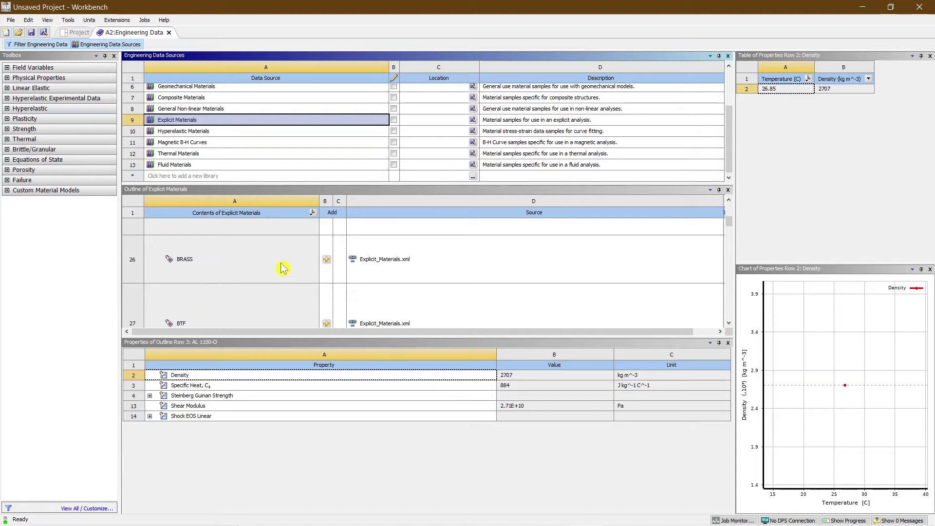
{"action": "scroll", "coordinate": [283, 268], "scroll_direction": "down", "scroll_amount": 3}
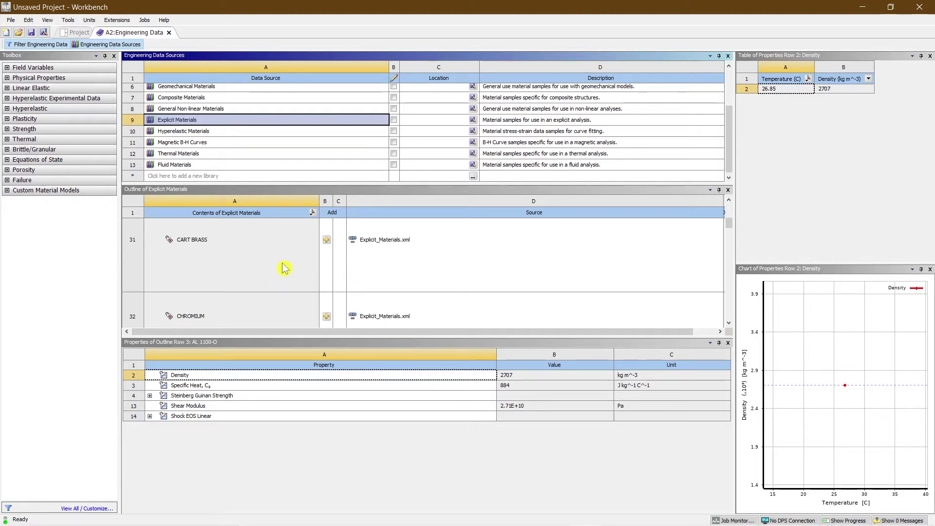
{"action": "scroll", "coordinate": [285, 268], "scroll_direction": "down", "scroll_amount": 6}
{"action": "scroll", "coordinate": [285, 268], "scroll_direction": "down", "scroll_amount": 6}
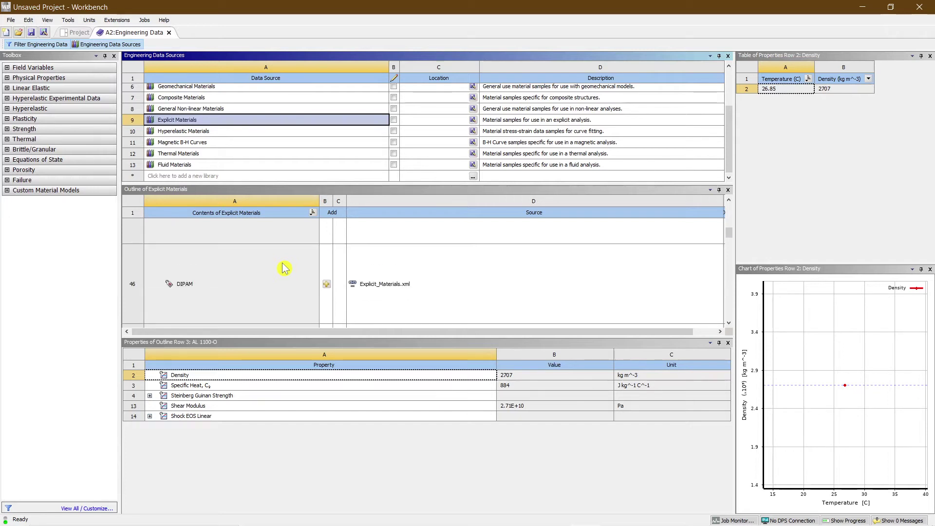
{"action": "scroll", "coordinate": [285, 268], "scroll_direction": "up", "scroll_amount": 6}
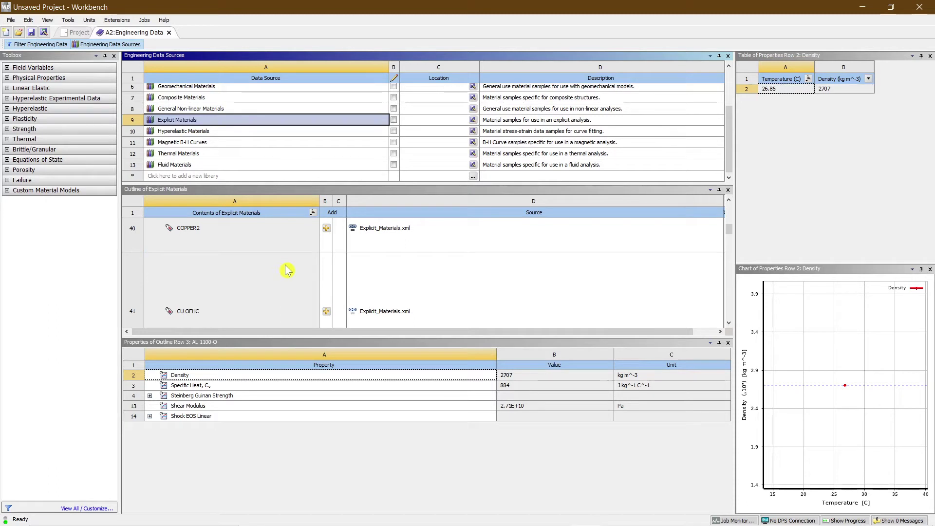
{"action": "scroll", "coordinate": [285, 269], "scroll_direction": "up", "scroll_amount": 6}
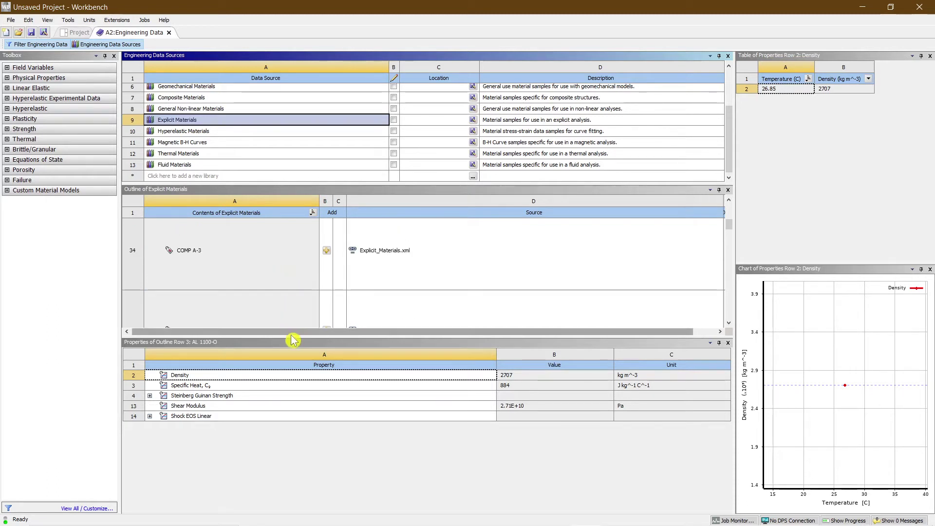
- Enlarge the Explicit Materials list and add CONCRETE-L to the analysis's engineering data
{"action": "left_click_drag", "start_coordinate": [291, 337], "coordinate": [291, 475]}
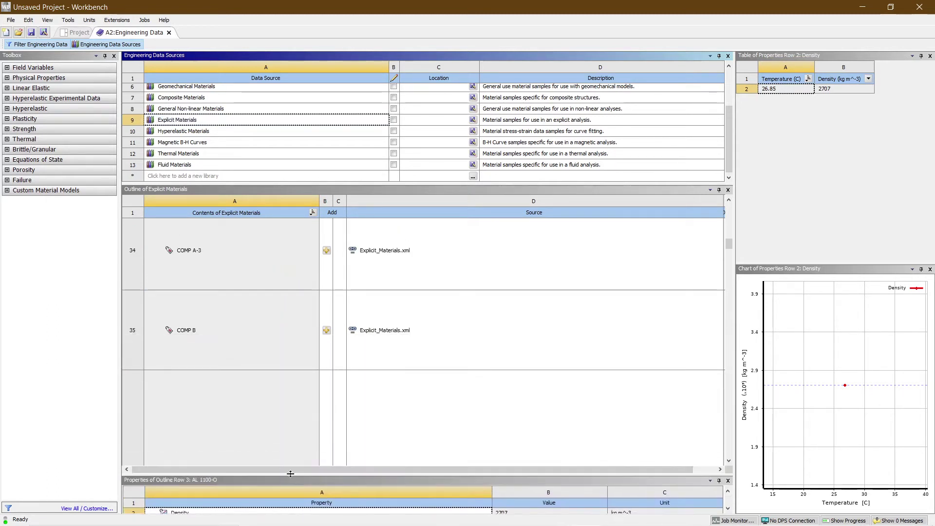
{"action": "scroll", "coordinate": [273, 390], "scroll_direction": "up", "scroll_amount": 3}
{"action": "scroll", "coordinate": [271, 384], "scroll_direction": "up", "scroll_amount": 3}
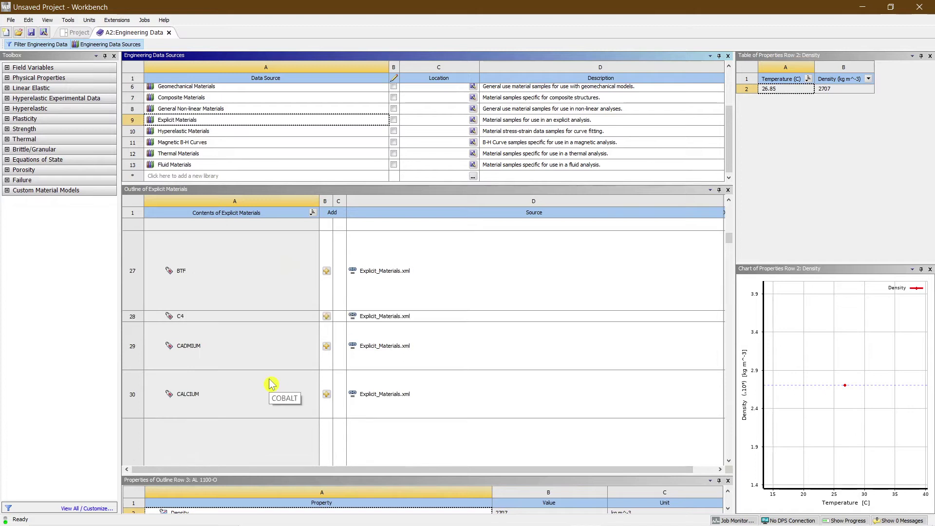
{"action": "scroll", "coordinate": [271, 384], "scroll_direction": "down", "scroll_amount": 5}
{"action": "scroll", "coordinate": [271, 384], "scroll_direction": "down", "scroll_amount": 1}
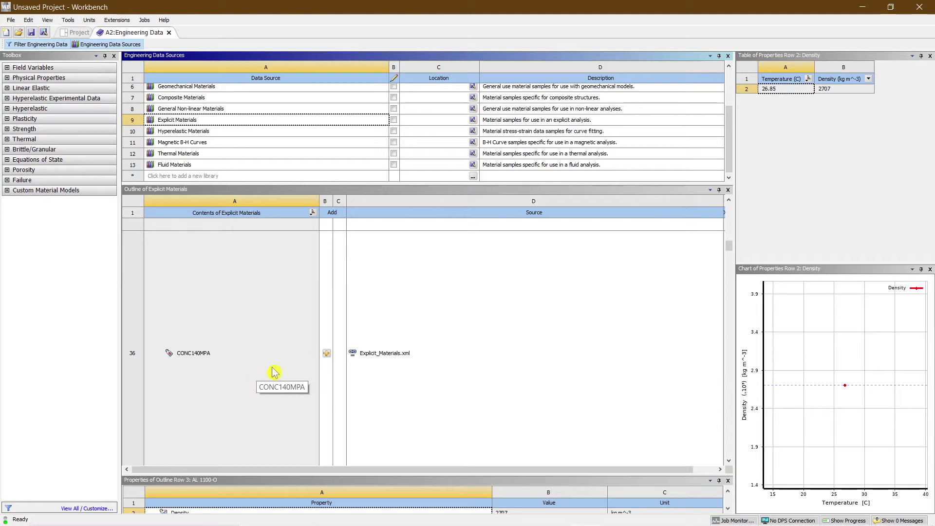
{"action": "left_click_drag", "start_coordinate": [729, 252], "coordinate": [729, 257]}
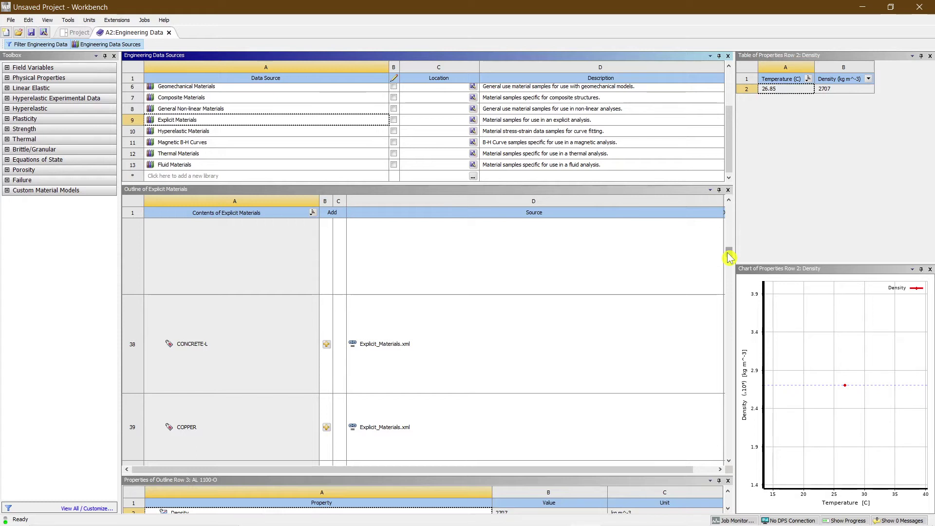
{"action": "left_click_drag", "start_coordinate": [728, 257], "coordinate": [730, 256]}
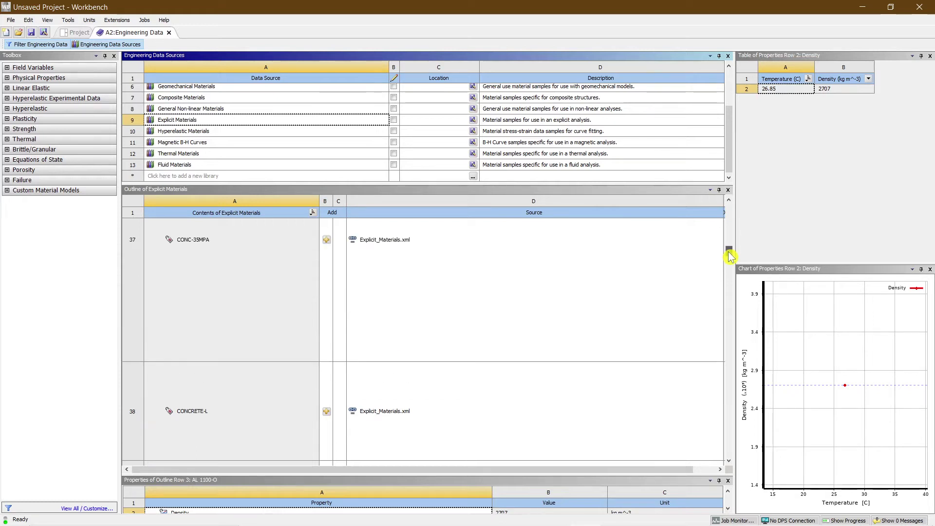
{"action": "left_click", "coordinate": [327, 241]}
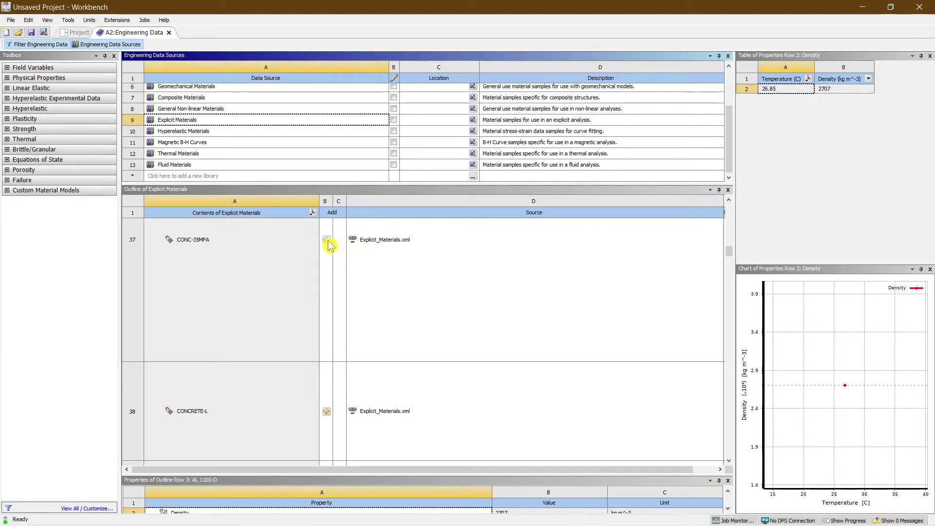
{"action": "left_click", "coordinate": [329, 412]}
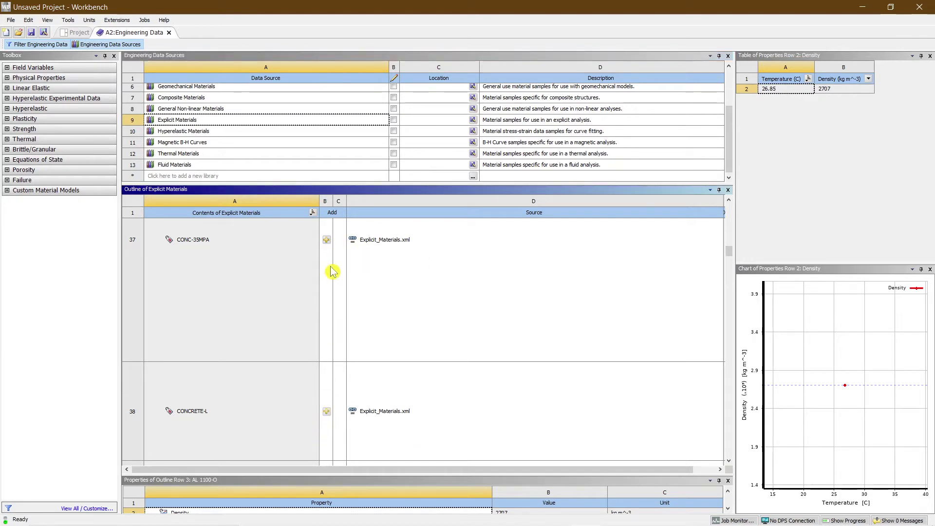
{"action": "left_click", "coordinate": [326, 242]}
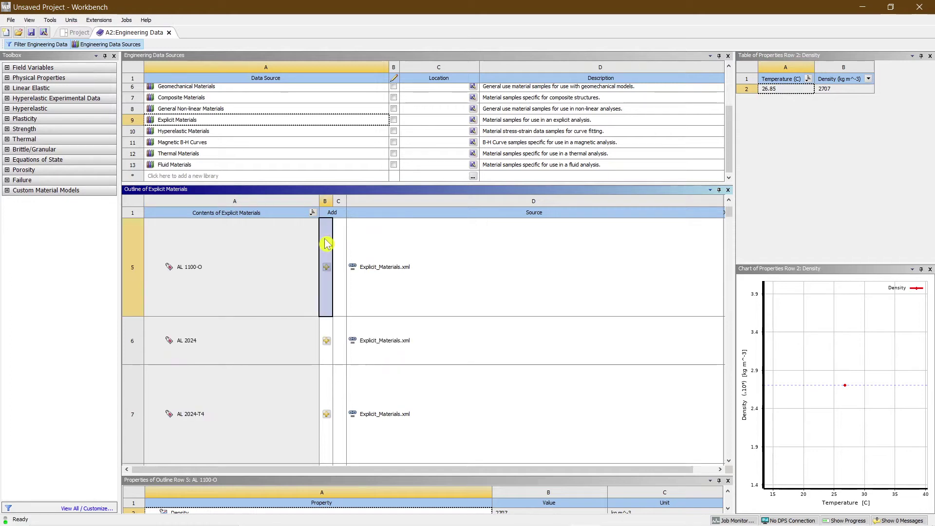
- Return to the system's own material outline and reduce the row heights of CONCRETE-L and Structural Steel
{"action": "left_click", "coordinate": [115, 44]}
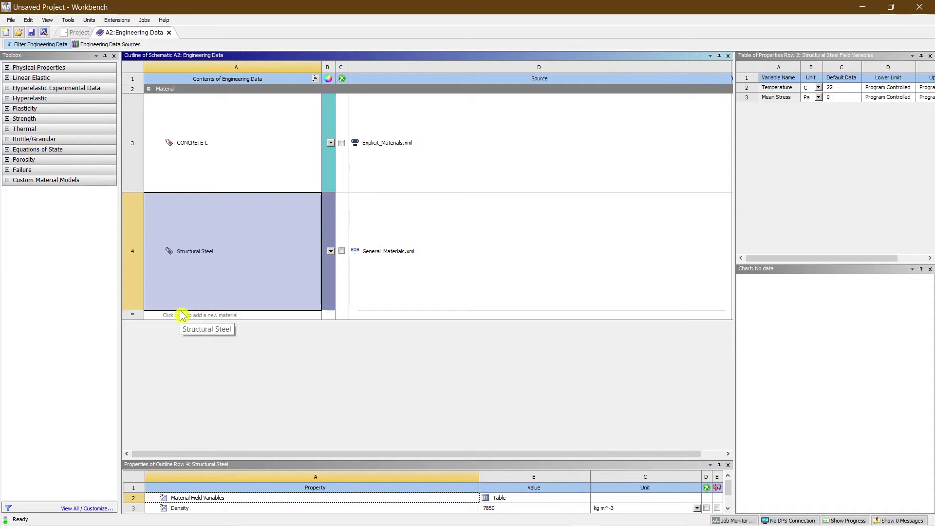
{"action": "left_click_drag", "start_coordinate": [149, 310], "coordinate": [165, 293]}
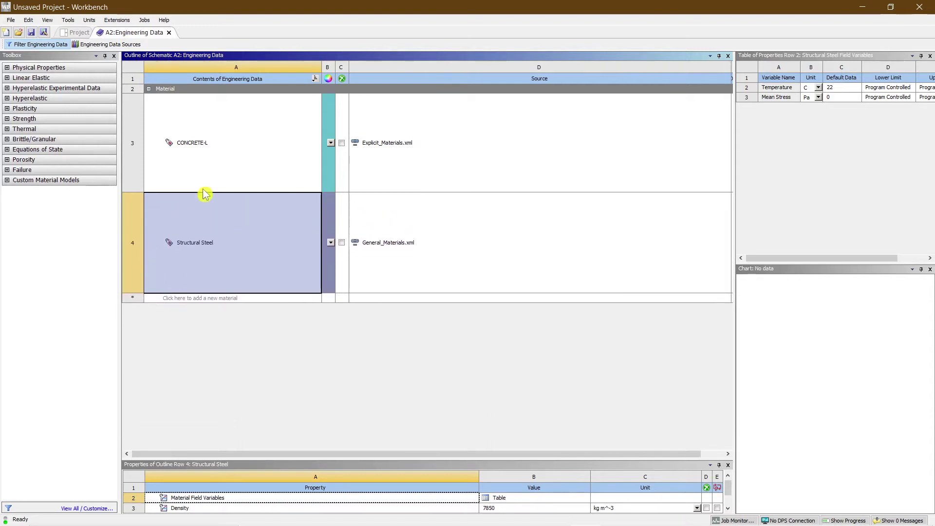
{"action": "left_click_drag", "start_coordinate": [130, 193], "coordinate": [139, 115]}
{"action": "left_click_drag", "start_coordinate": [136, 216], "coordinate": [165, 133]}
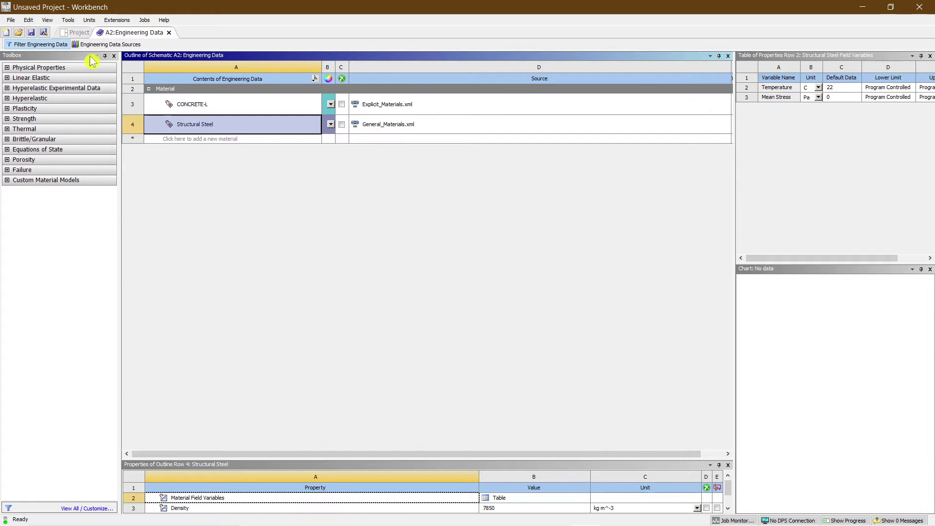
- Leave the engineering data and return to the project schematic
{"action": "left_click", "coordinate": [103, 44]}
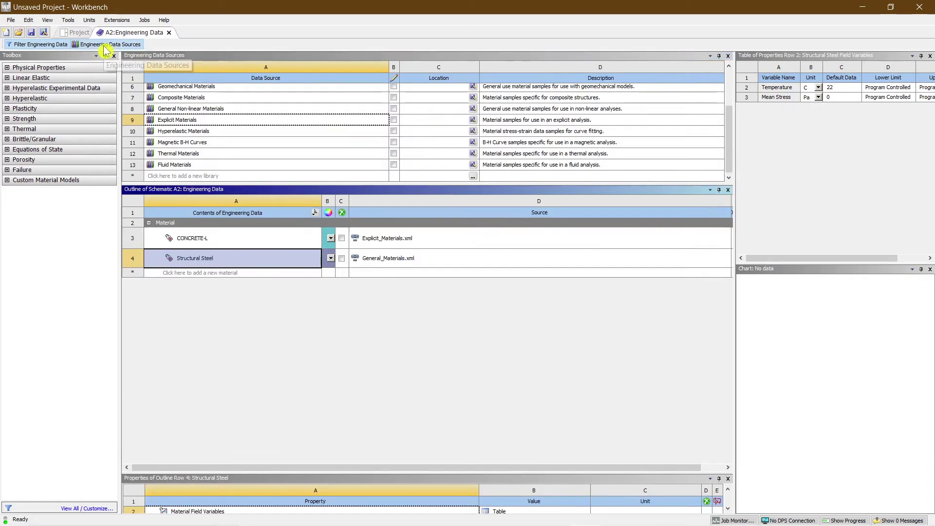
{"action": "left_click", "coordinate": [77, 32]}
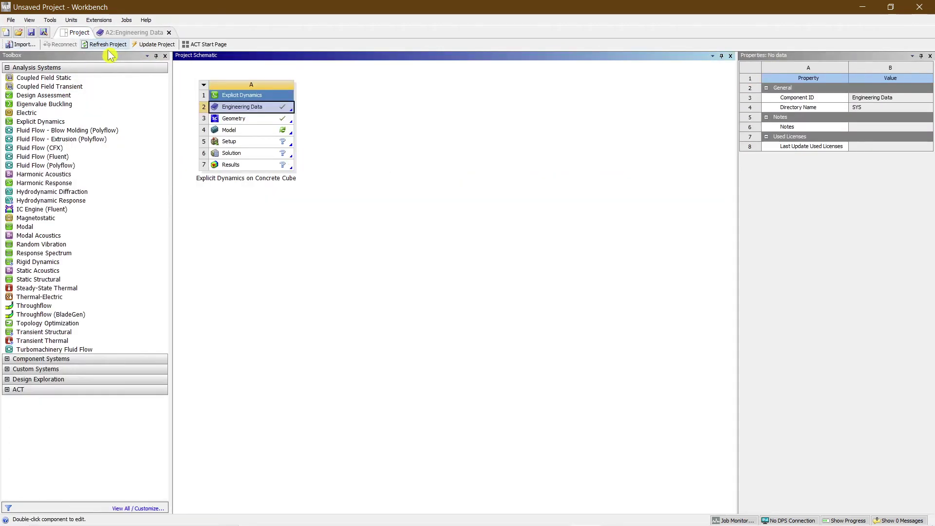
{"action": "left_click", "coordinate": [339, 264]}
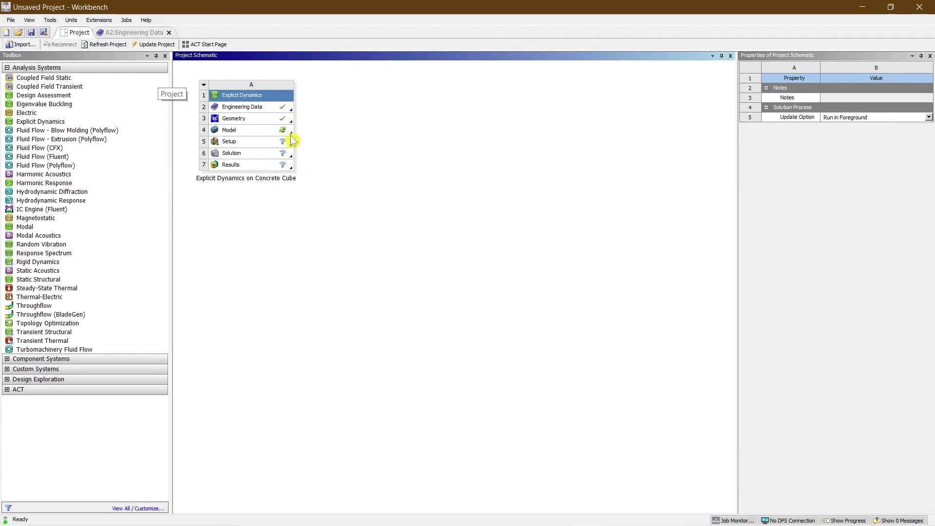
- Switch to SpaceClaim to inspect the cube geometry from another angle and return to Workbench
{"action": "left_click", "coordinate": [641, 519]}
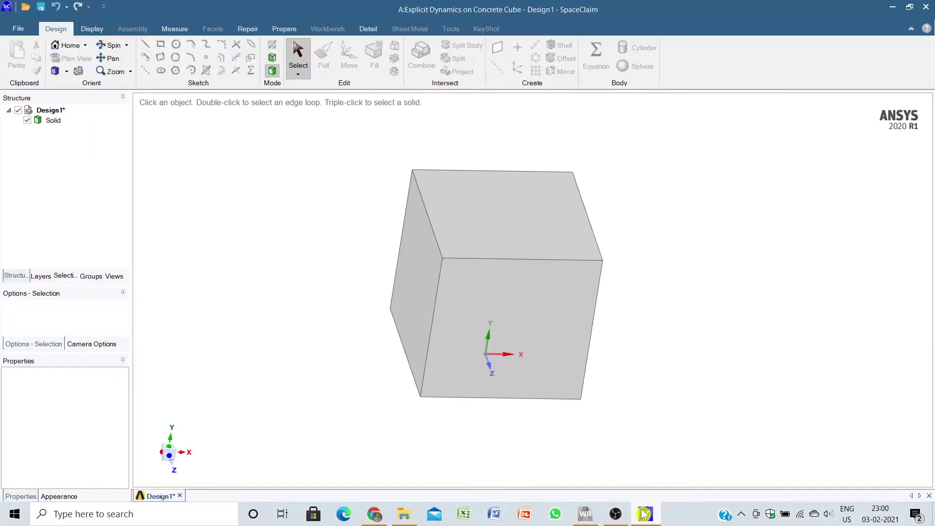
{"action": "middle_click_drag", "start_coordinate": [647, 320], "coordinate": [618, 311]}
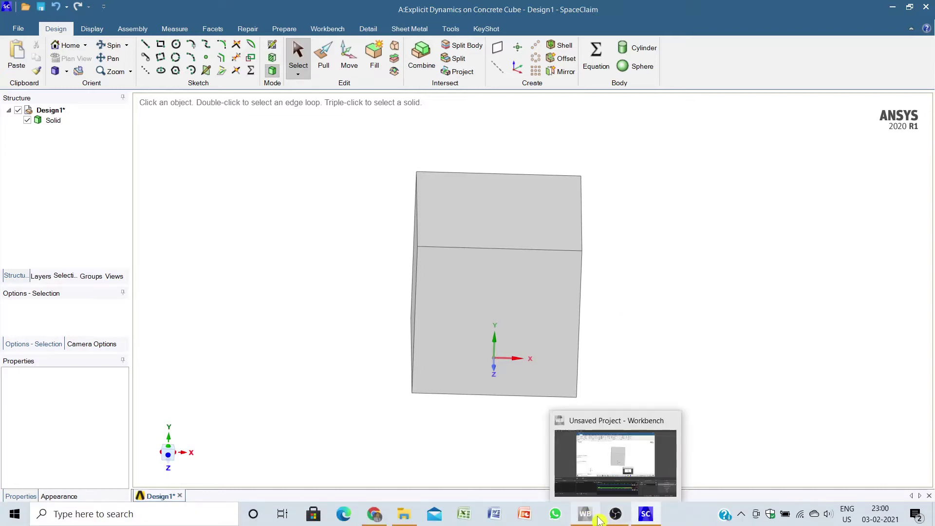
{"action": "left_click", "coordinate": [595, 520]}
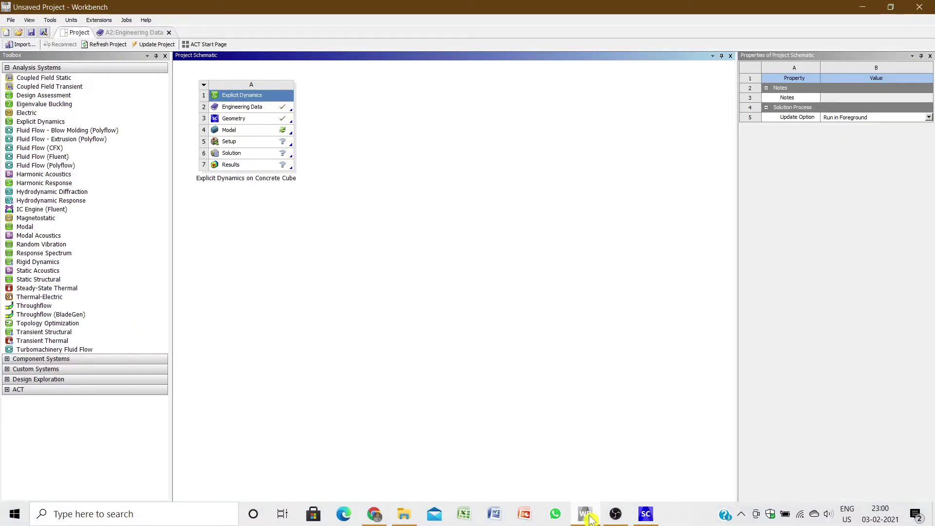
- Open the Model of the Explicit Dynamics system in Mechanical
{"action": "double_click", "coordinate": [265, 136]}
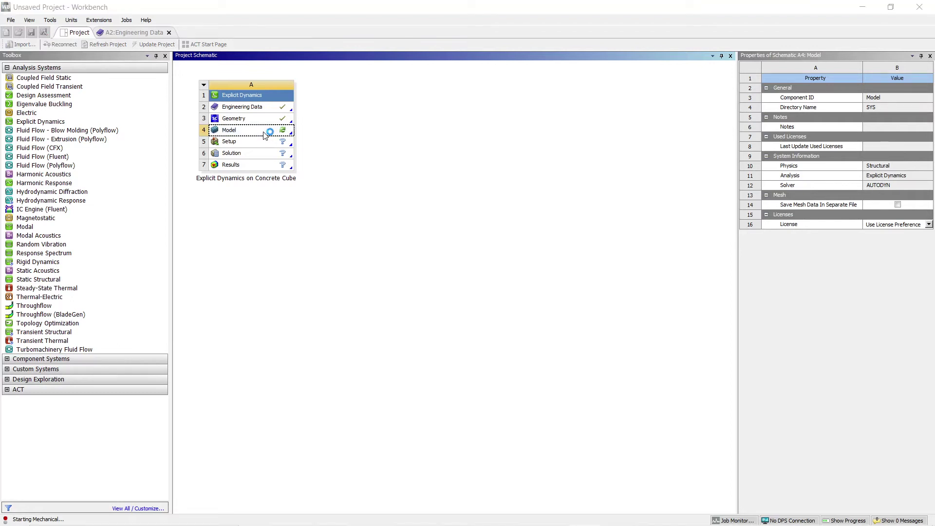
{"action": "left_click", "coordinate": [615, 515]}
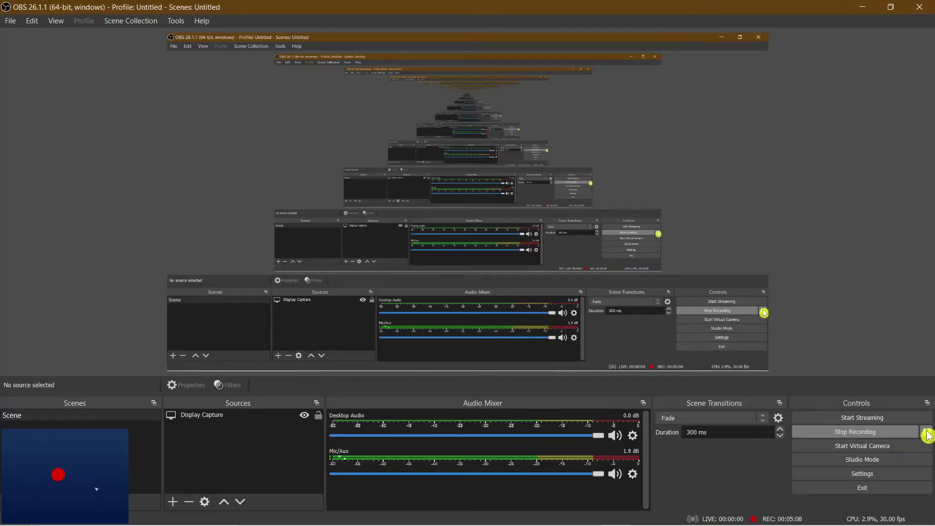
{"action": "left_click", "coordinate": [681, 517]}
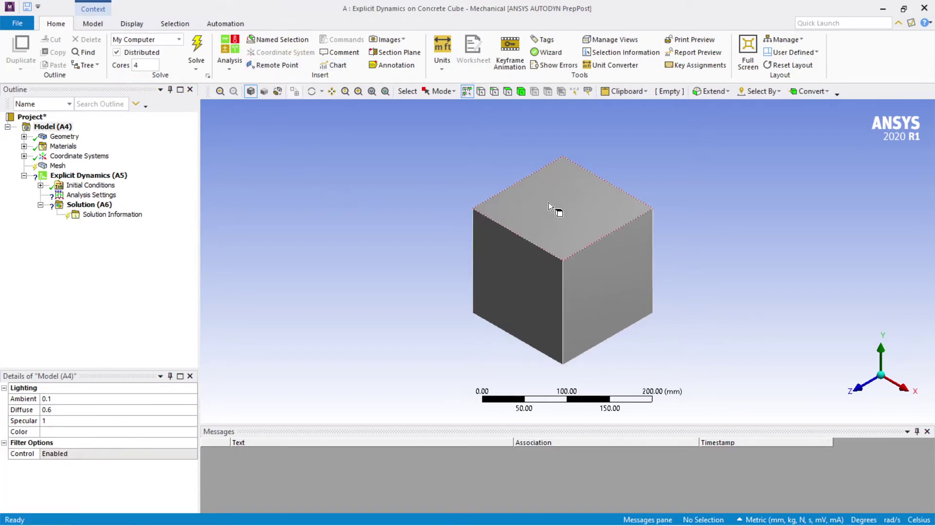
- Pick the cube's top face, switch the selection filter to bodies, and clear the selection after checking the solid
{"action": "left_click", "coordinate": [568, 231]}
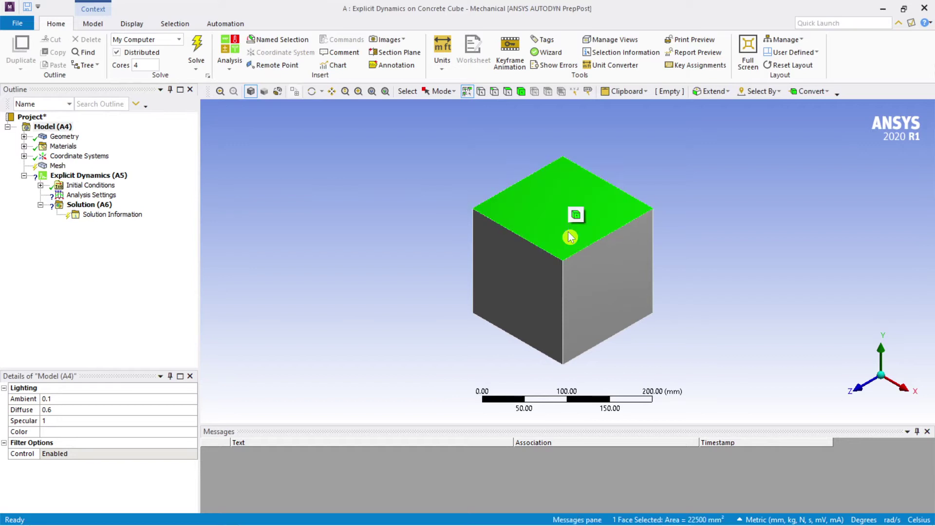
{"action": "left_click", "coordinate": [521, 91]}
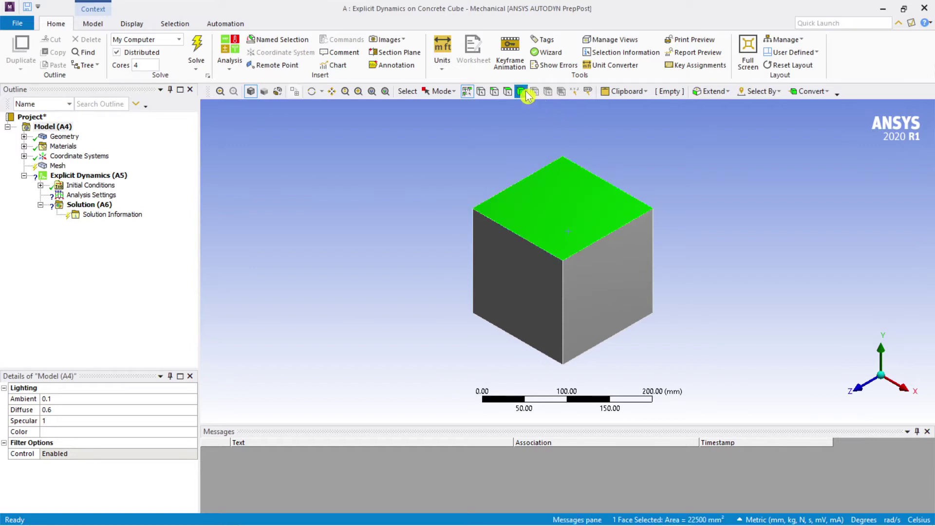
{"action": "left_click", "coordinate": [565, 210]}
{"action": "left_click", "coordinate": [710, 220]}
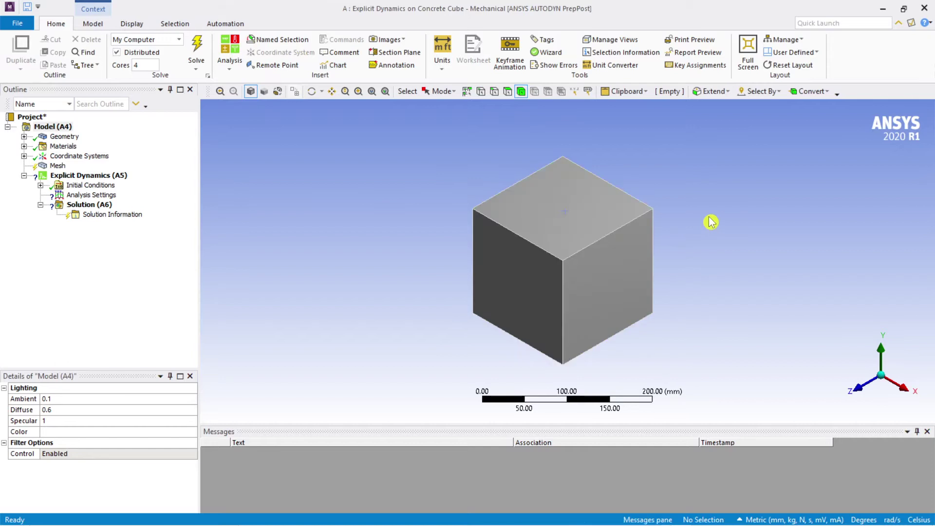
- Expand the Geometry and Materials branches of the model to review the solid body and the available materials
{"action": "left_click", "coordinate": [24, 137]}
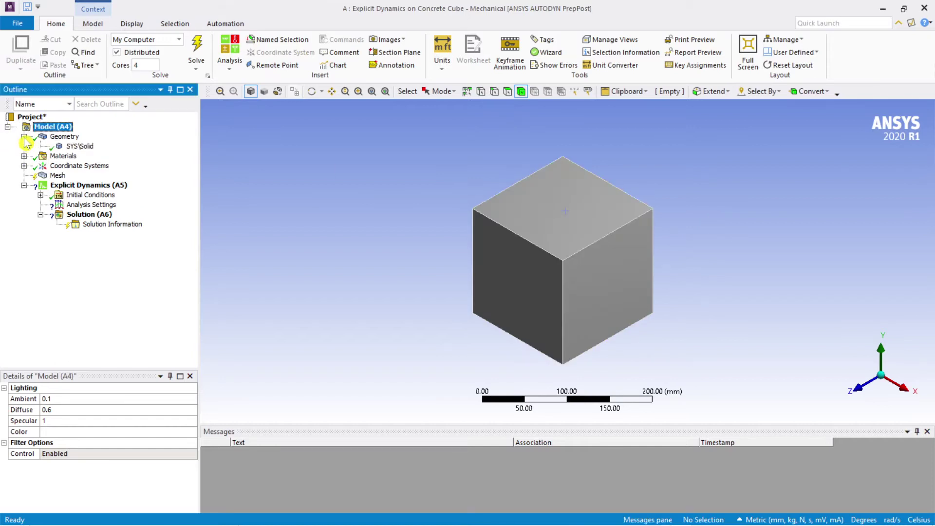
{"action": "left_click", "coordinate": [24, 156]}
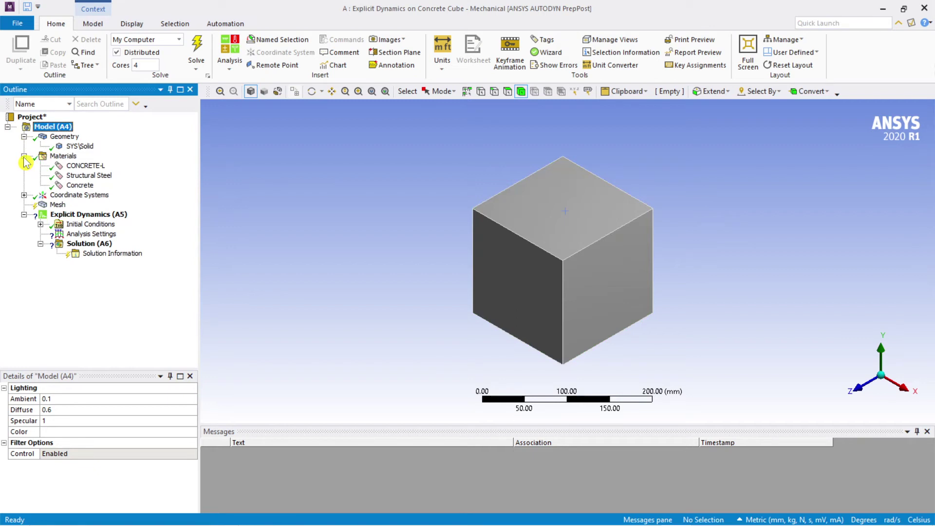
{"action": "left_click", "coordinate": [24, 157]}
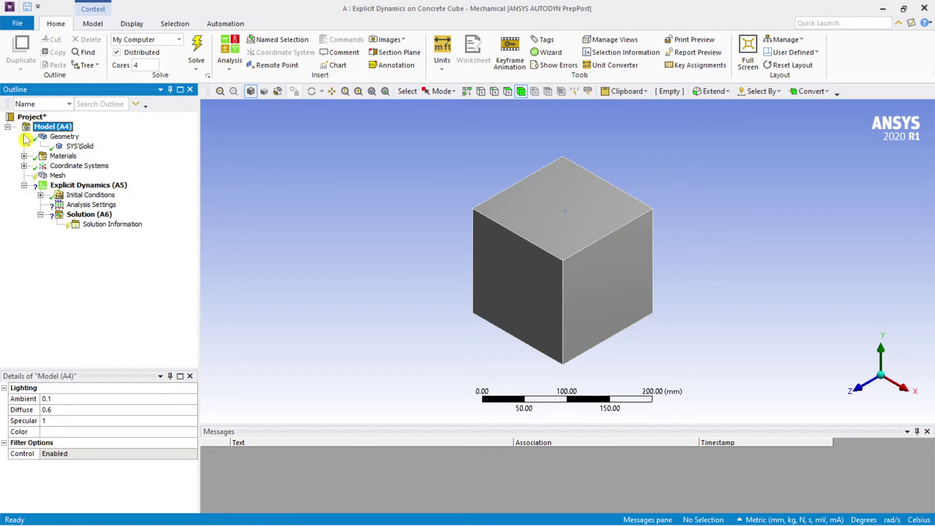
- Assign the CONCRETE-L material to the SYS\Solid body
{"action": "left_click", "coordinate": [79, 146]}
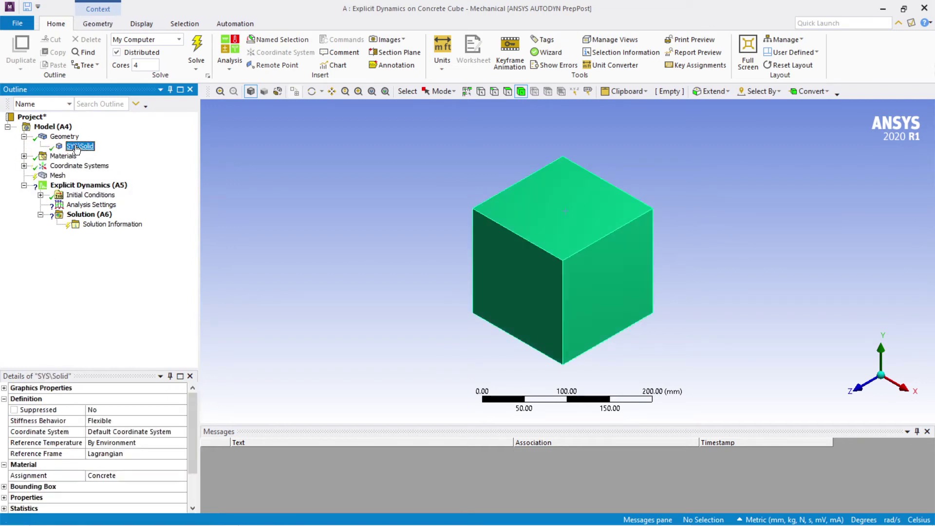
{"action": "left_click", "coordinate": [156, 475]}
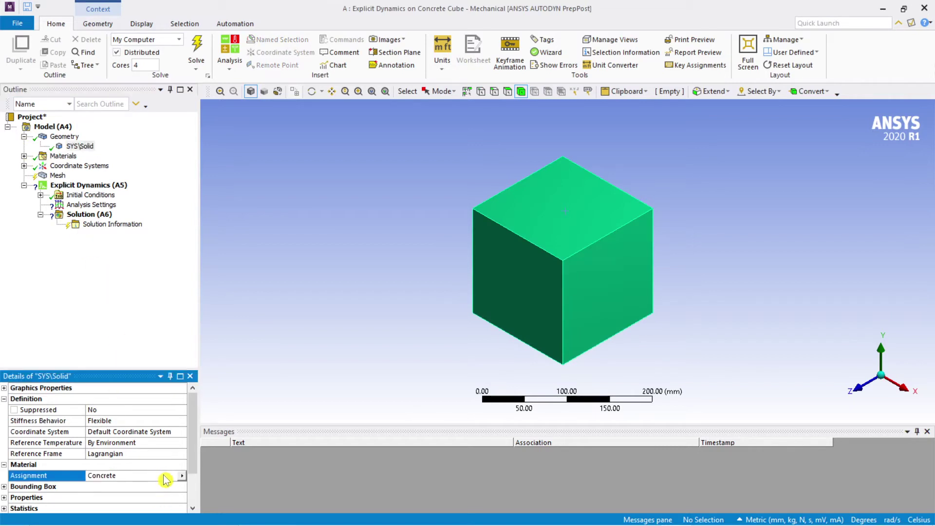
{"action": "left_click", "coordinate": [181, 479]}
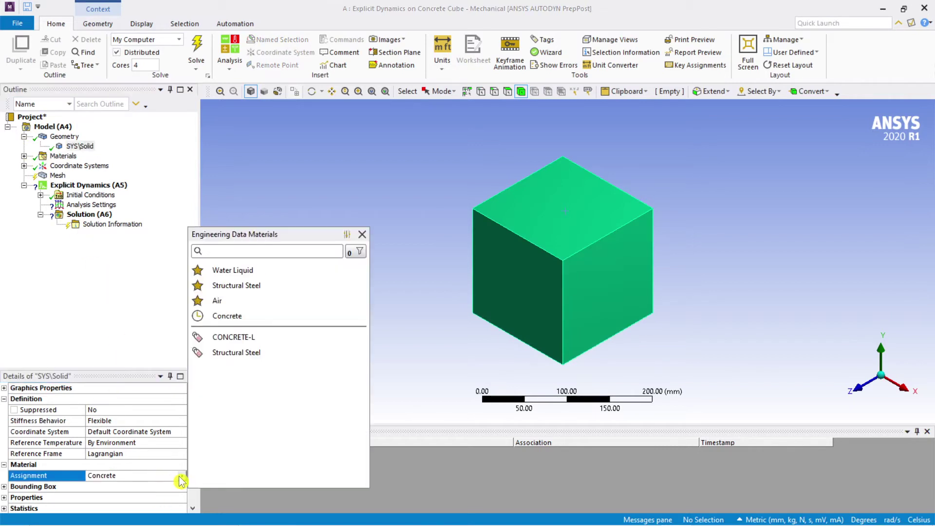
{"action": "left_click", "coordinate": [244, 337]}
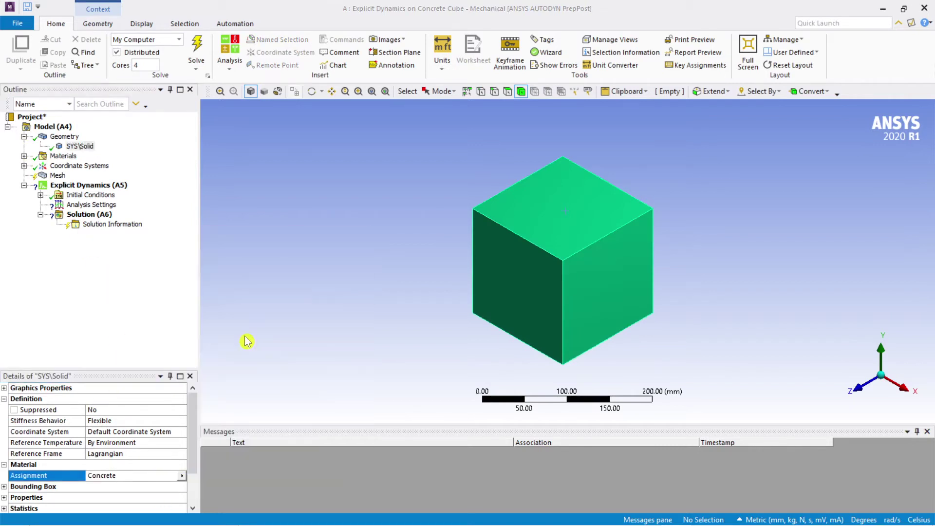
{"action": "left_click", "coordinate": [103, 291]}
- Generate the cube's mesh with the default element size and inspect the elements
{"action": "left_click", "coordinate": [56, 176]}
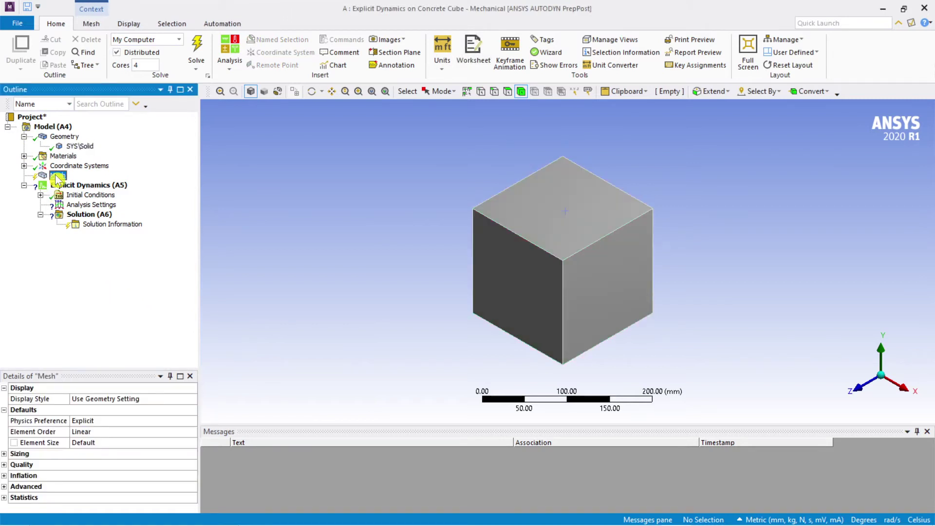
{"action": "right_click", "coordinate": [57, 177]}
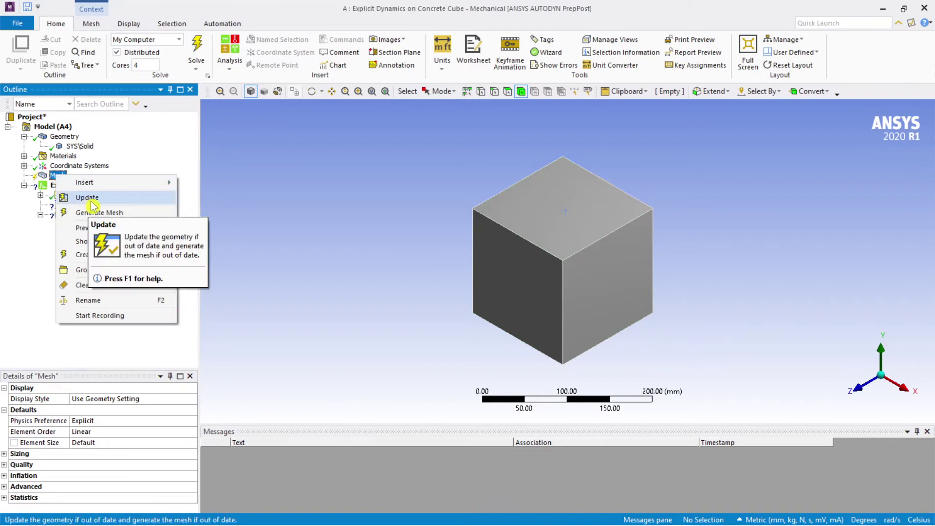
{"action": "left_click", "coordinate": [107, 212]}
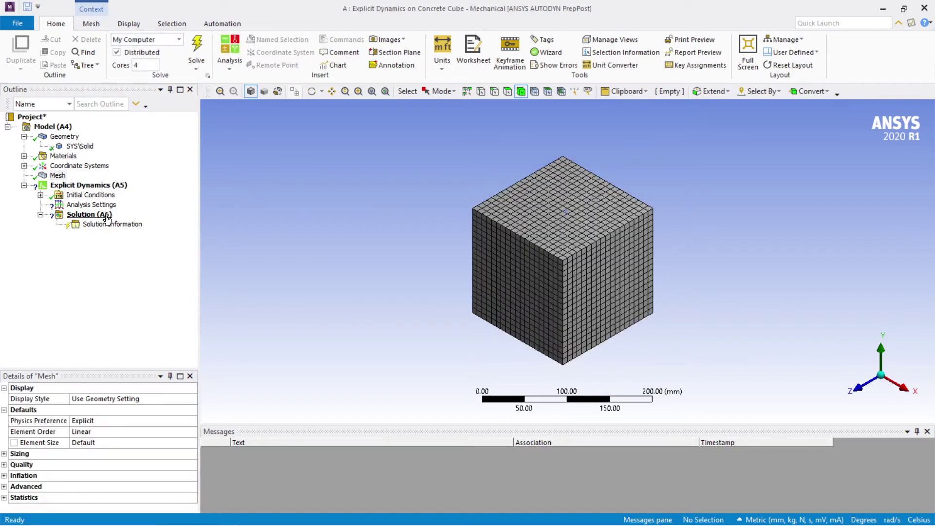
{"action": "scroll", "coordinate": [557, 278], "scroll_direction": "down", "scroll_amount": 2}
{"action": "scroll", "coordinate": [605, 268], "scroll_direction": "up", "scroll_amount": 4}
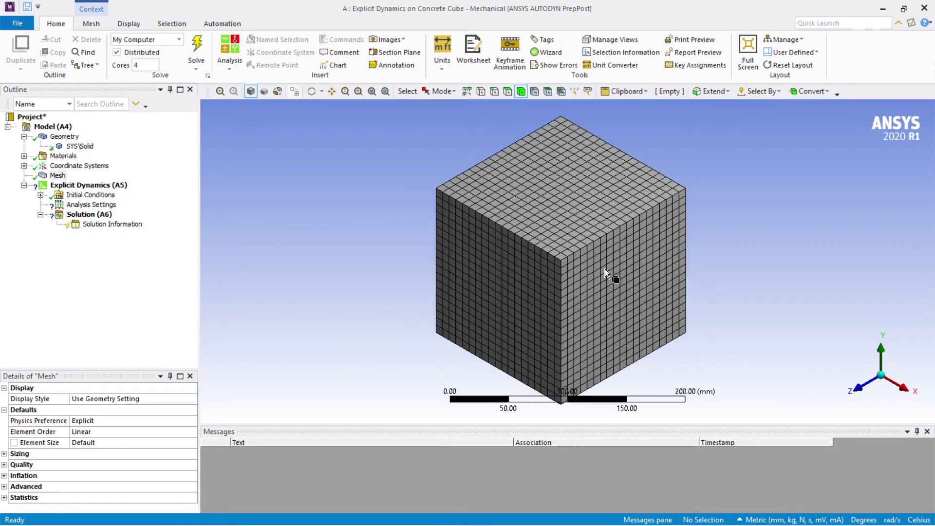
{"action": "scroll", "coordinate": [605, 269], "scroll_direction": "up", "scroll_amount": 2}
{"action": "scroll", "coordinate": [586, 258], "scroll_direction": "down", "scroll_amount": 1}
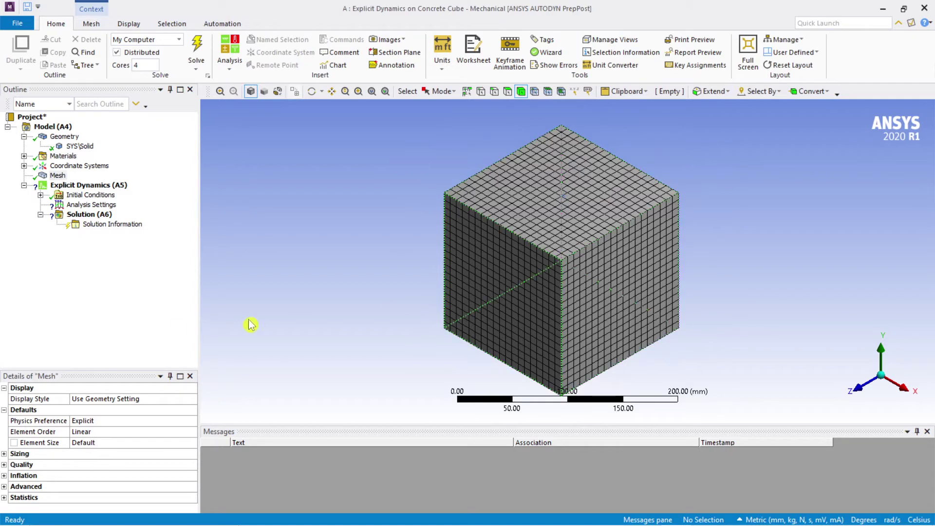
{"action": "left_click", "coordinate": [123, 267]}
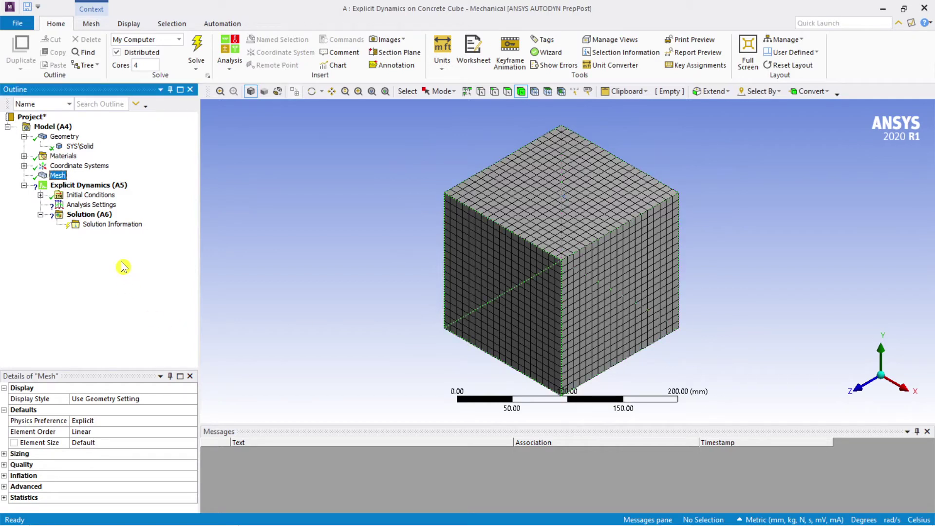
- Review the loads and supports available for the Explicit Dynamics analysis and the options available for its initial conditions
{"action": "left_click", "coordinate": [73, 187]}
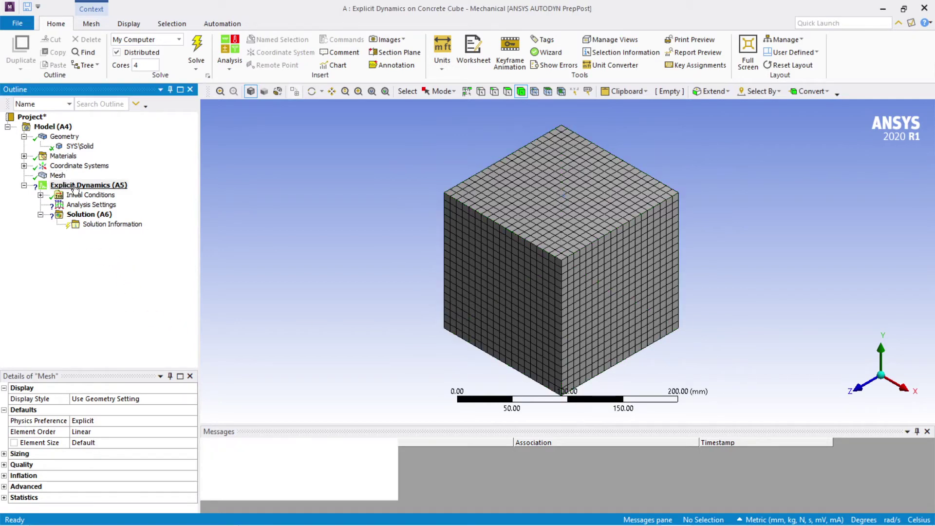
{"action": "right_click", "coordinate": [75, 188]}
{"action": "mouse_move", "coordinate": [99, 194]}
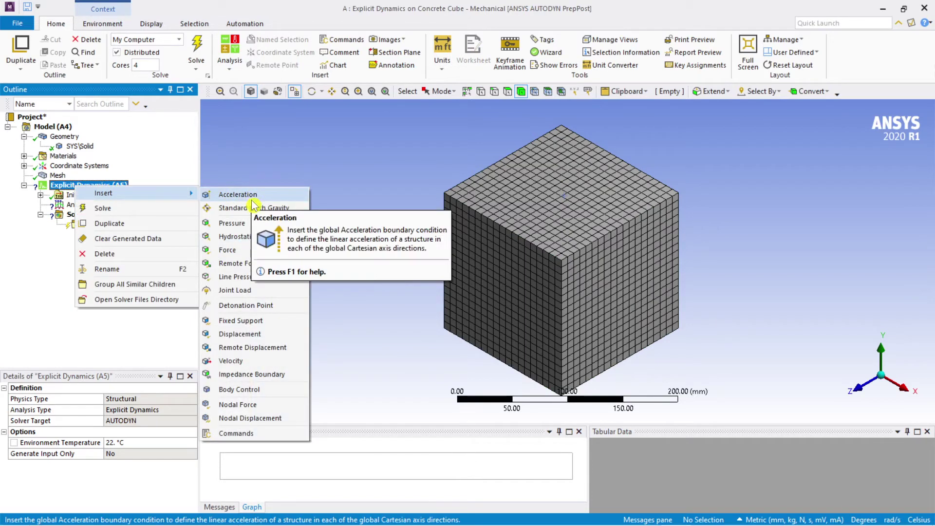
{"action": "left_click", "coordinate": [94, 334]}
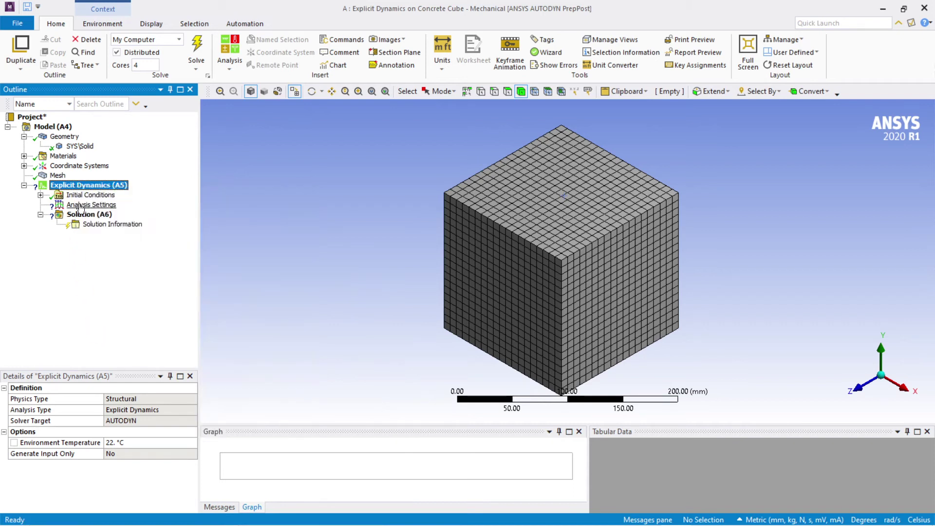
{"action": "left_click", "coordinate": [92, 197]}
{"action": "right_click", "coordinate": [93, 198]}
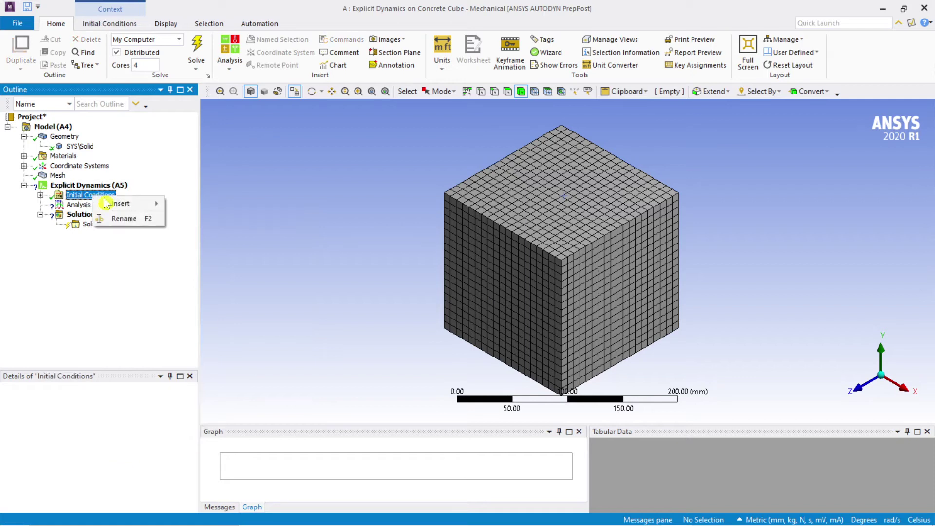
{"action": "mouse_move", "coordinate": [127, 203]}
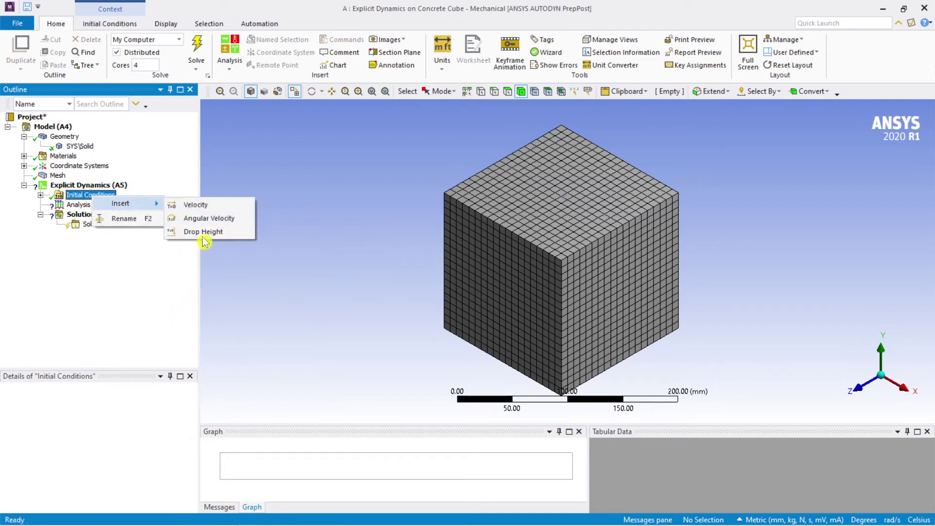
{"action": "left_click", "coordinate": [104, 274]}
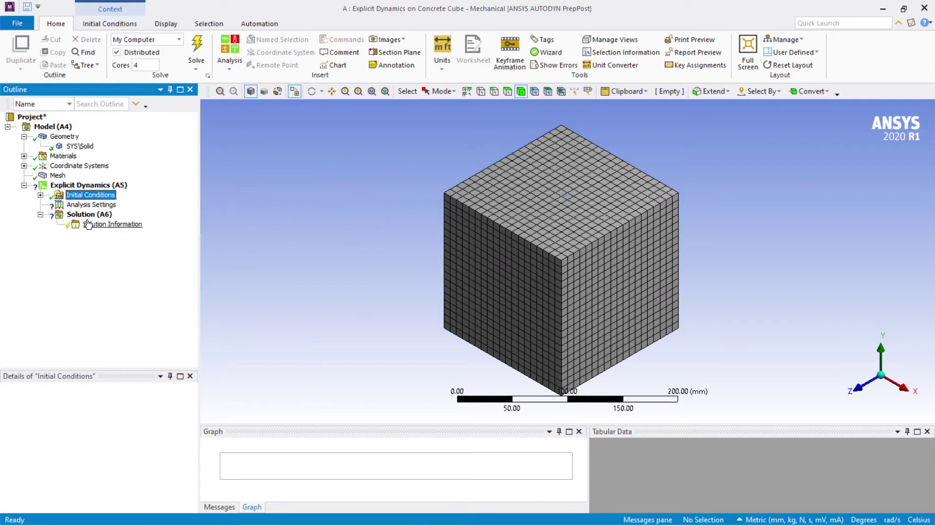
- Insert a Force load in the Explicit Dynamics analysis and scope it to the cube's top face
{"action": "left_click", "coordinate": [89, 205]}
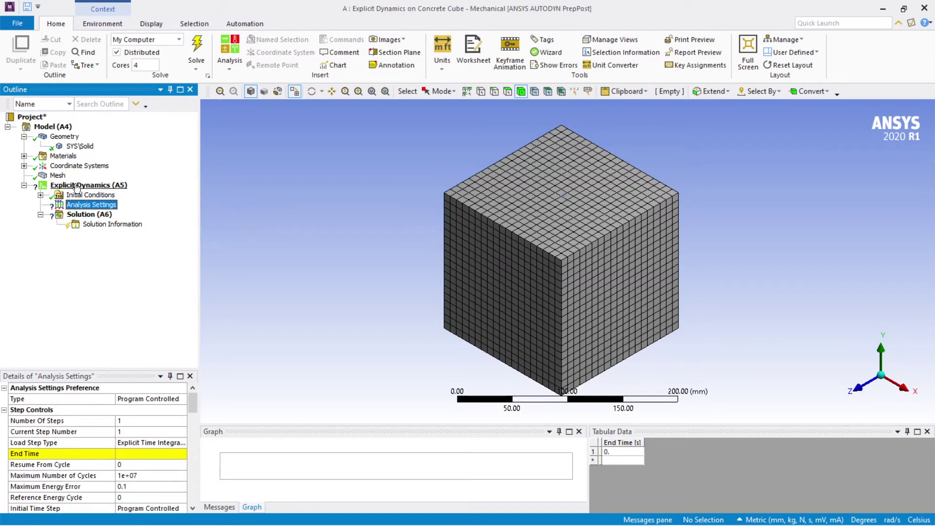
{"action": "right_click", "coordinate": [80, 206]}
{"action": "mouse_move", "coordinate": [112, 213]}
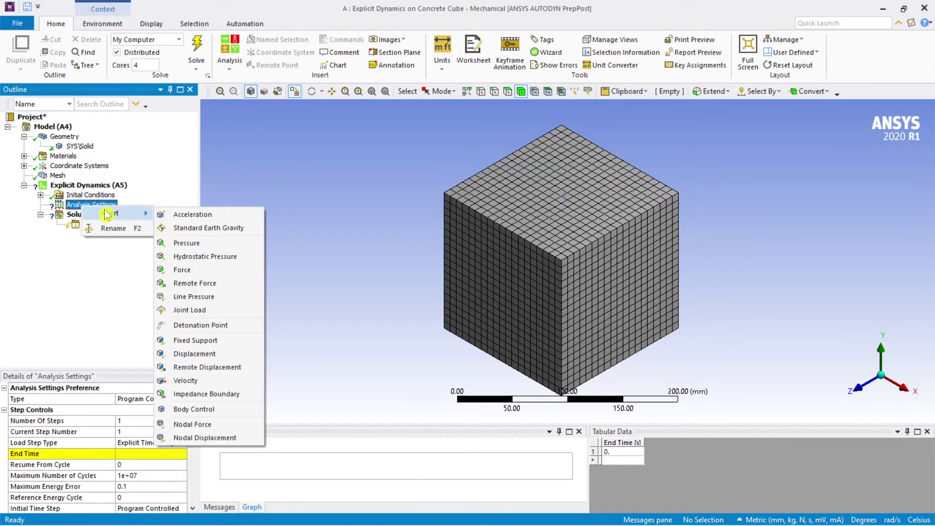
{"action": "left_click", "coordinate": [189, 273]}
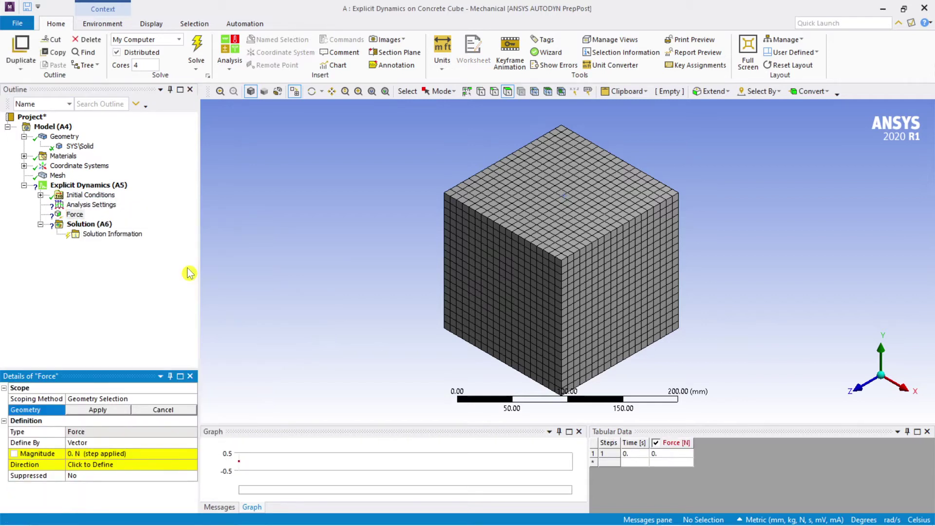
{"action": "left_click", "coordinate": [588, 184]}
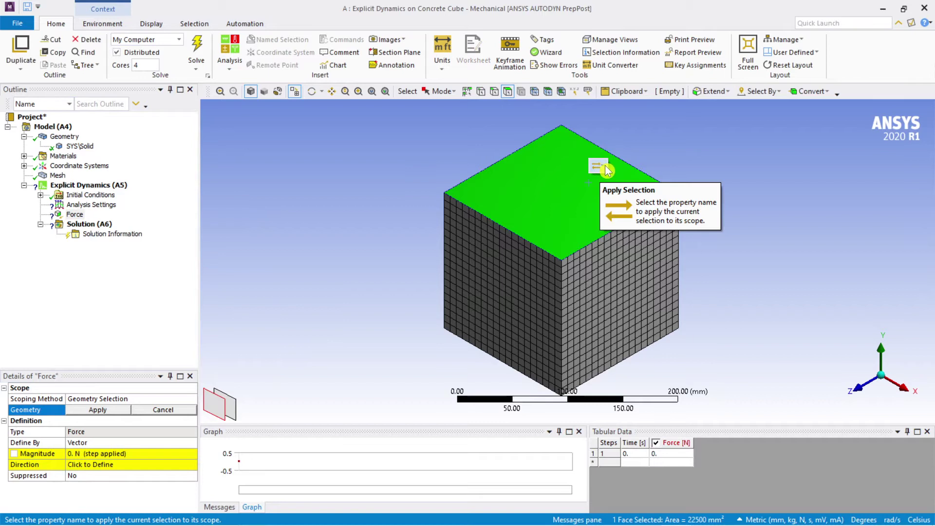
{"action": "left_click", "coordinate": [633, 165]}
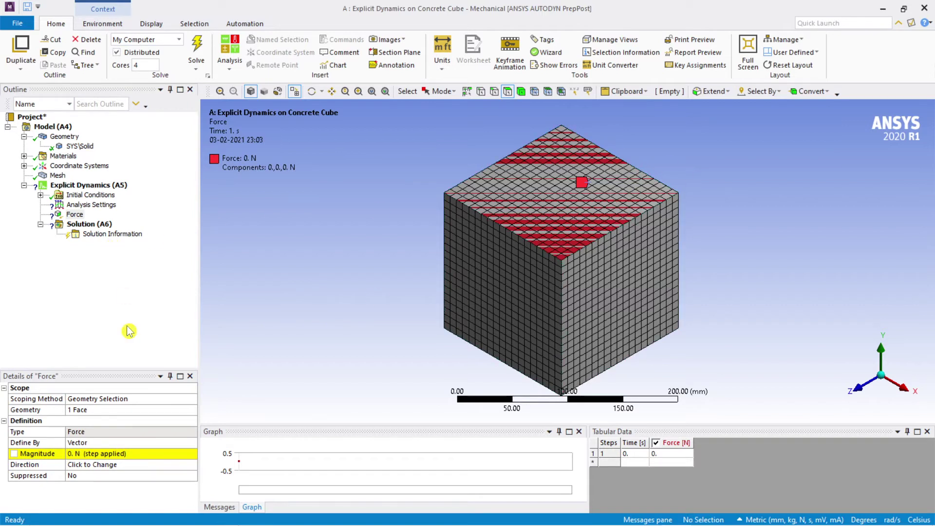
- Define the force by components and set its Y component to -100000 N
{"action": "left_click", "coordinate": [126, 441]}
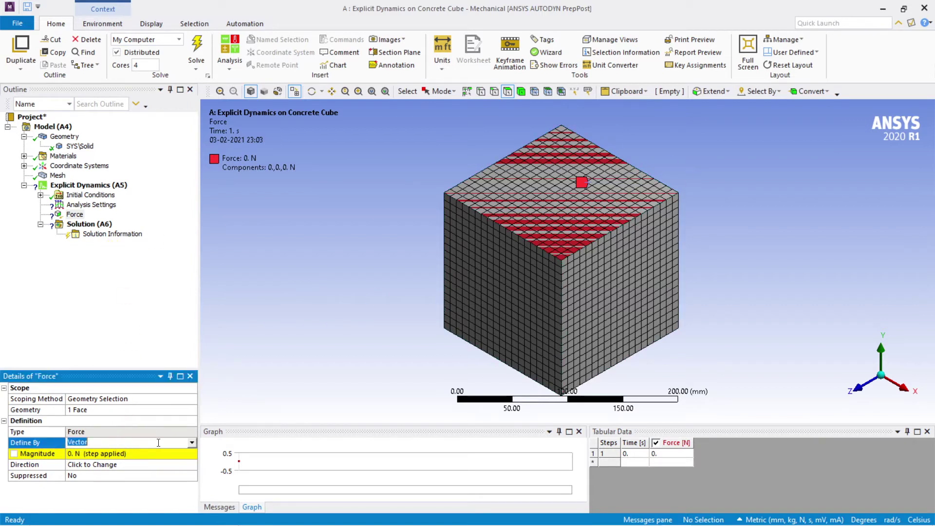
{"action": "left_click", "coordinate": [192, 443]}
{"action": "left_click", "coordinate": [179, 449]}
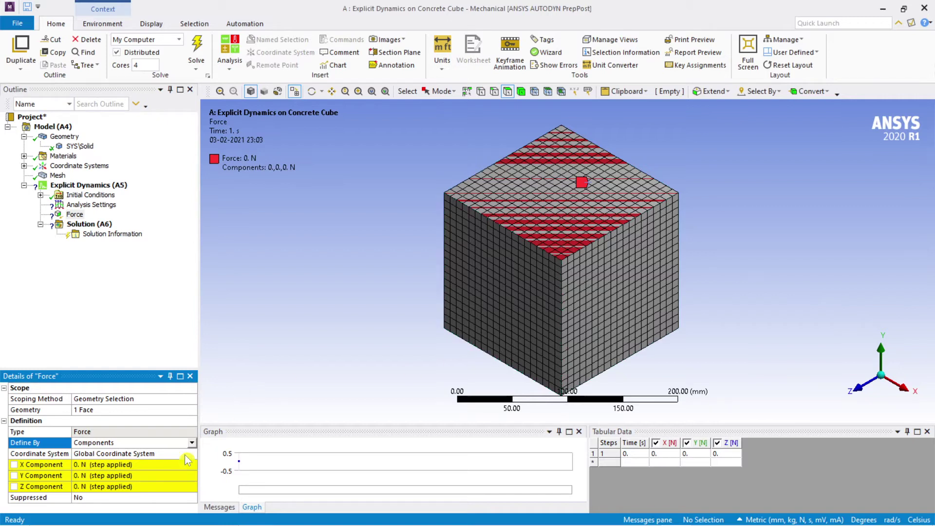
{"action": "left_click", "coordinate": [115, 476]}
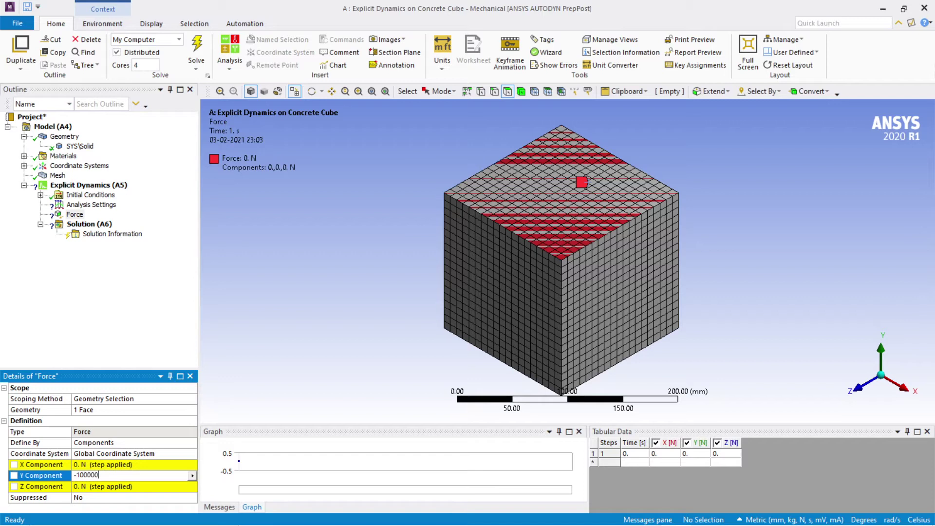
{"action": "type", "text": "-100000"}
{"action": "key", "text": "Return"}
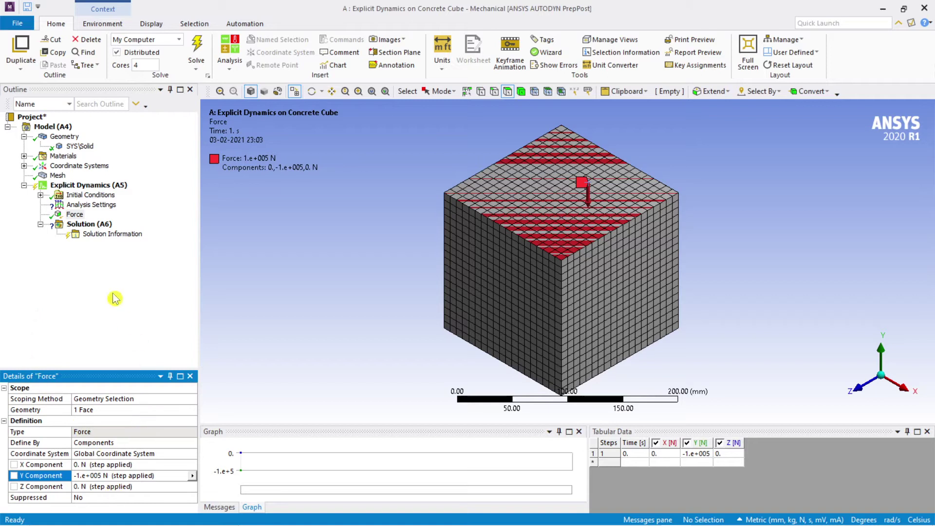
- Set the end time to 0.005 s and the number of steps to 2 in the analysis settings
{"action": "left_click", "coordinate": [87, 205]}
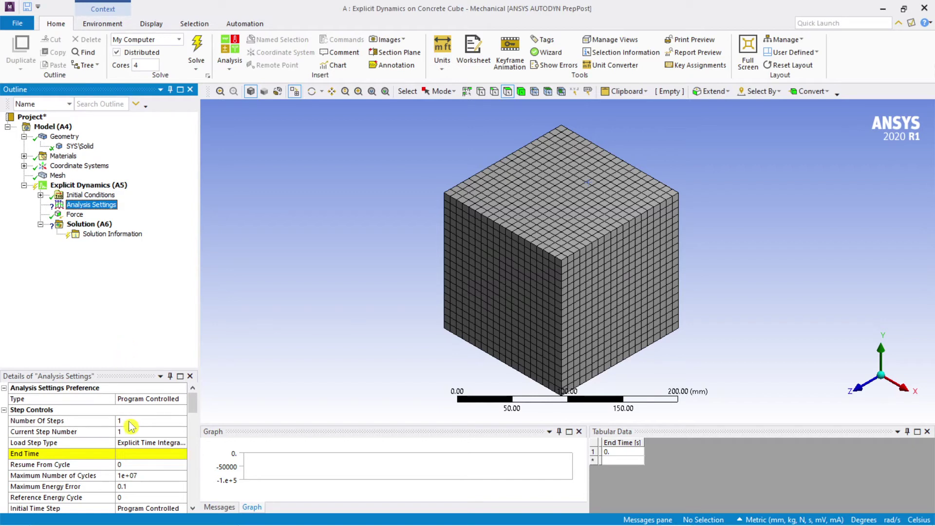
{"action": "left_click", "coordinate": [129, 455]}
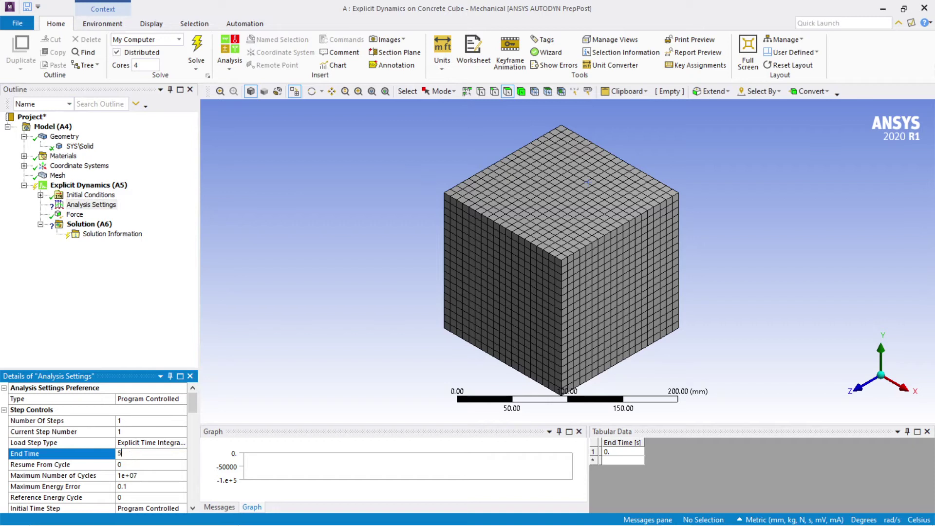
{"action": "type", "text": "0.00"}
{"action": "left_click", "coordinate": [125, 420]}
{"action": "type", "text": "2"}
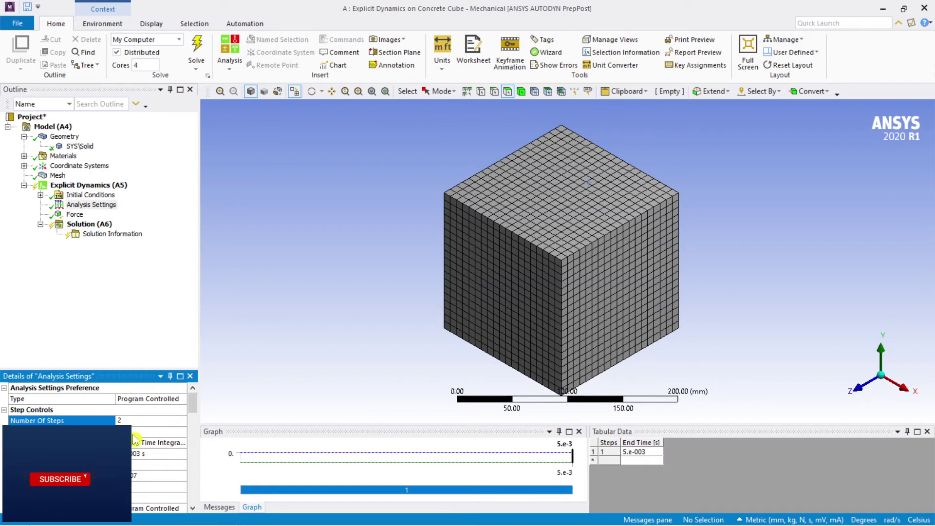
{"action": "left_click", "coordinate": [163, 412]}
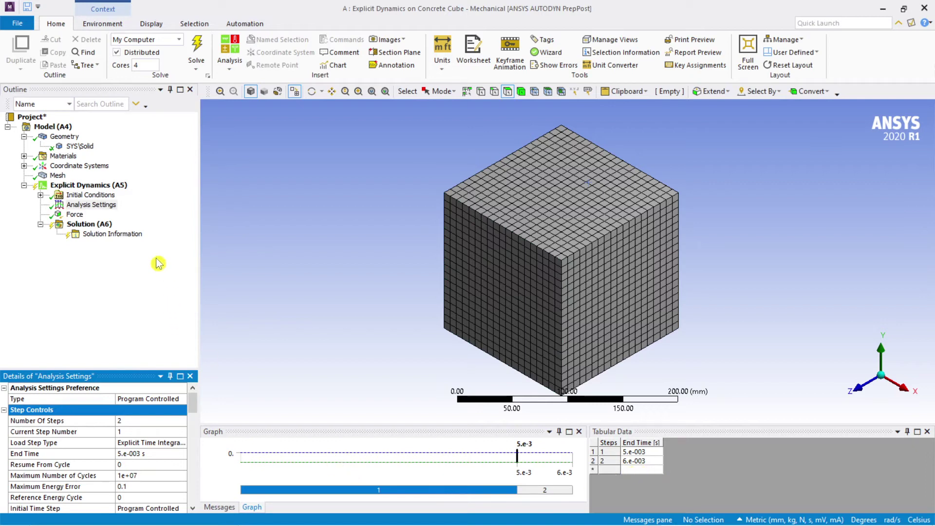
- Try setting the force's Y component to 0 N at 6.e-003 s, the end of step 2, in its load table
{"action": "left_click", "coordinate": [76, 216]}
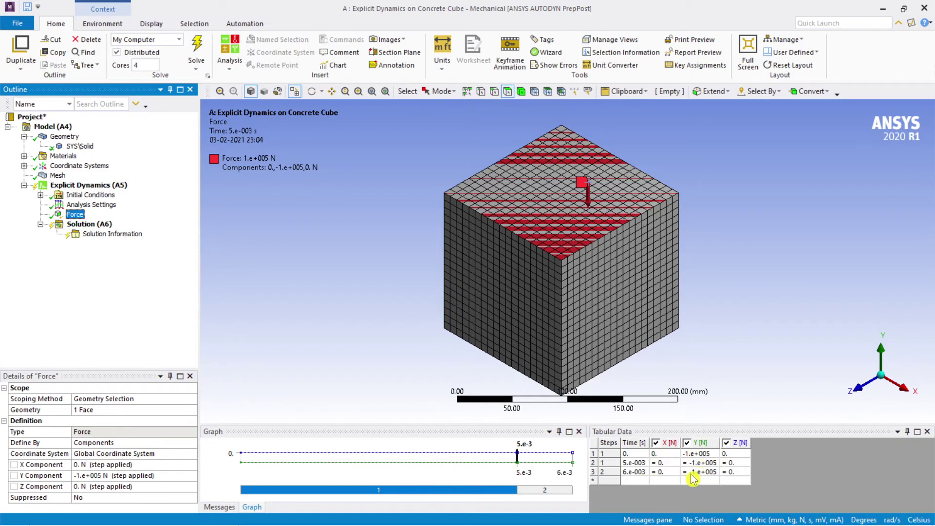
{"action": "left_click", "coordinate": [706, 472]}
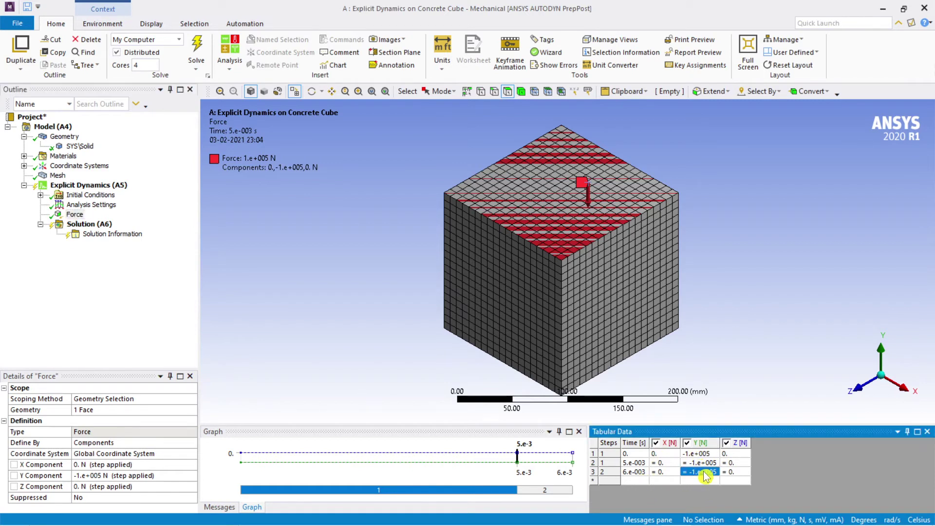
{"action": "type", "text": "0"}
{"action": "key", "text": "Tab"}
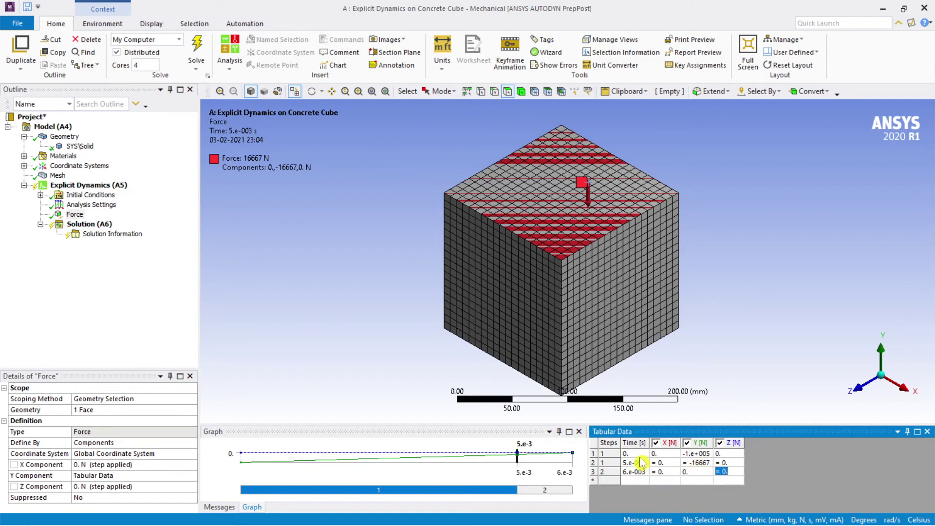
{"action": "left_click", "coordinate": [699, 473]}
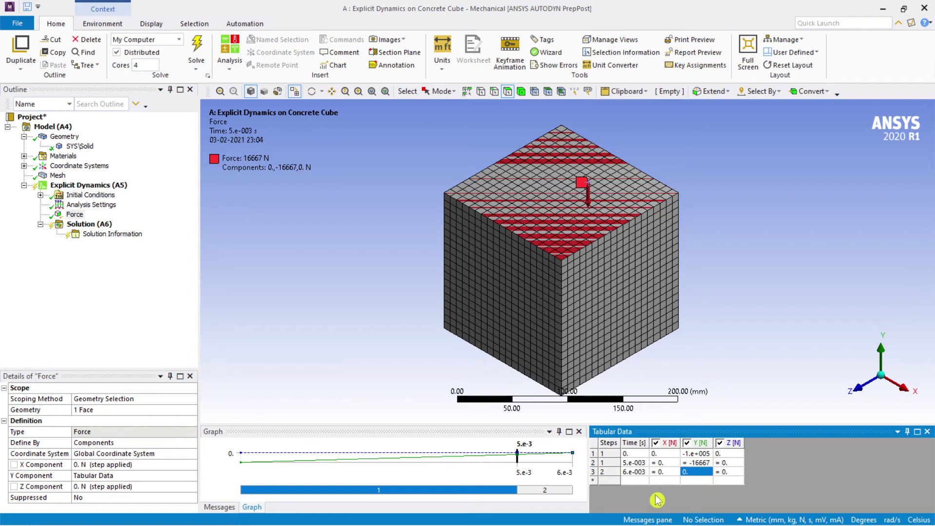
{"action": "left_click", "coordinate": [185, 304]}
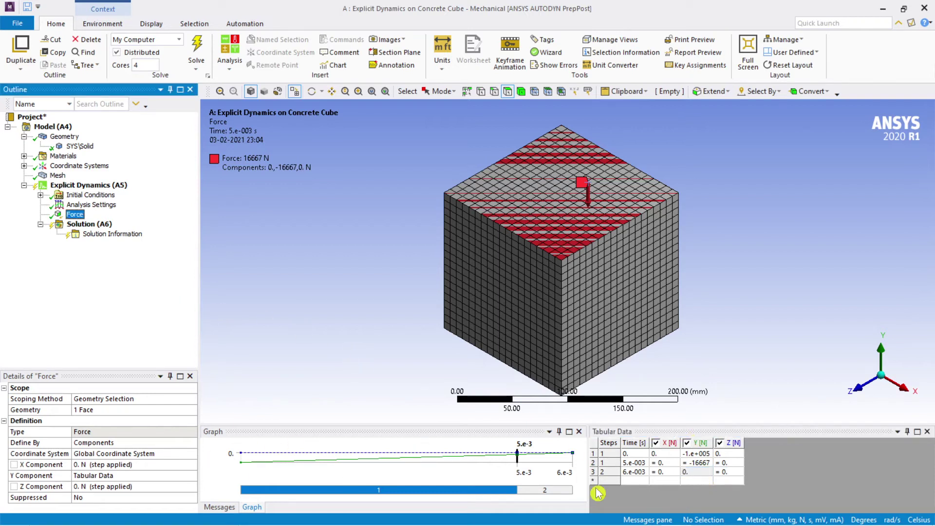
{"action": "left_click", "coordinate": [698, 463]}
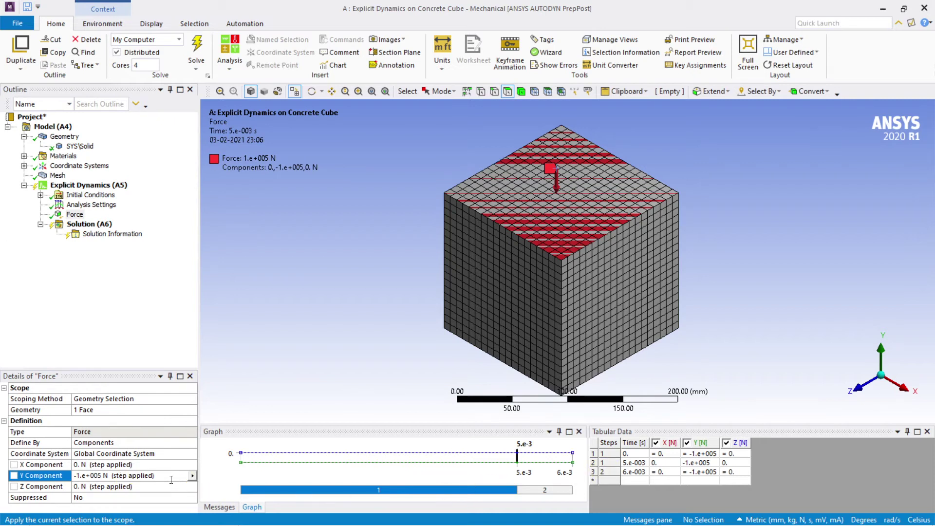
- Insert a Total Deformation result under the solution
{"action": "left_click", "coordinate": [89, 224]}
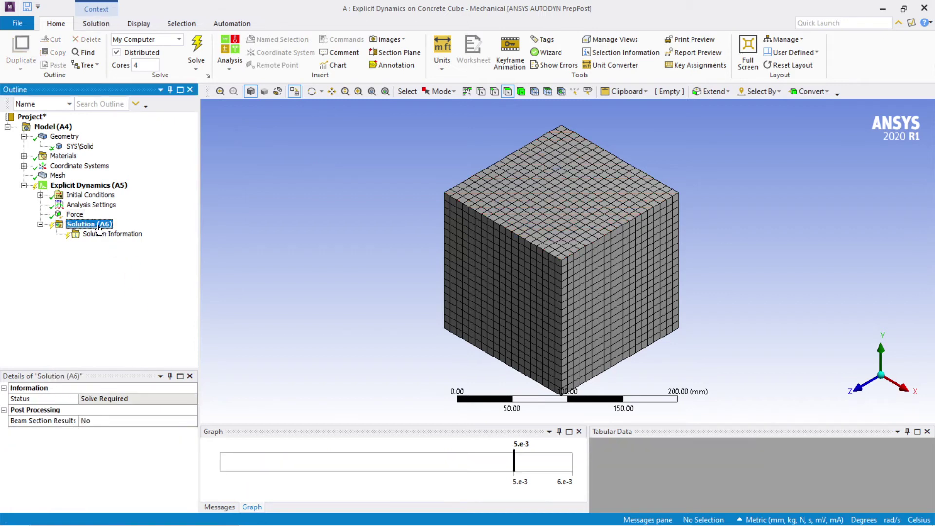
{"action": "right_click", "coordinate": [99, 228]}
{"action": "mouse_move", "coordinate": [178, 233]}
{"action": "mouse_move", "coordinate": [278, 237]}
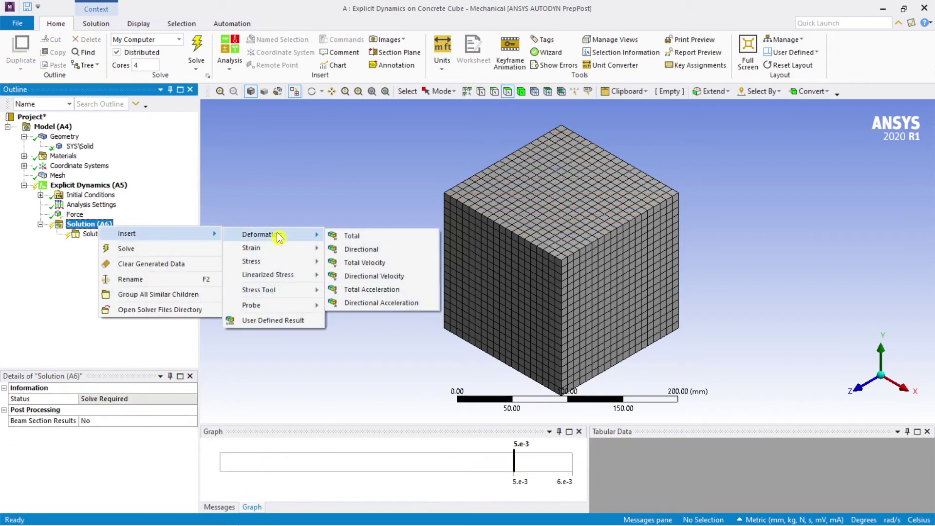
{"action": "left_click", "coordinate": [362, 237]}
- Solve the Explicit Dynamics analysis with only the force applied
{"action": "left_click", "coordinate": [89, 224]}
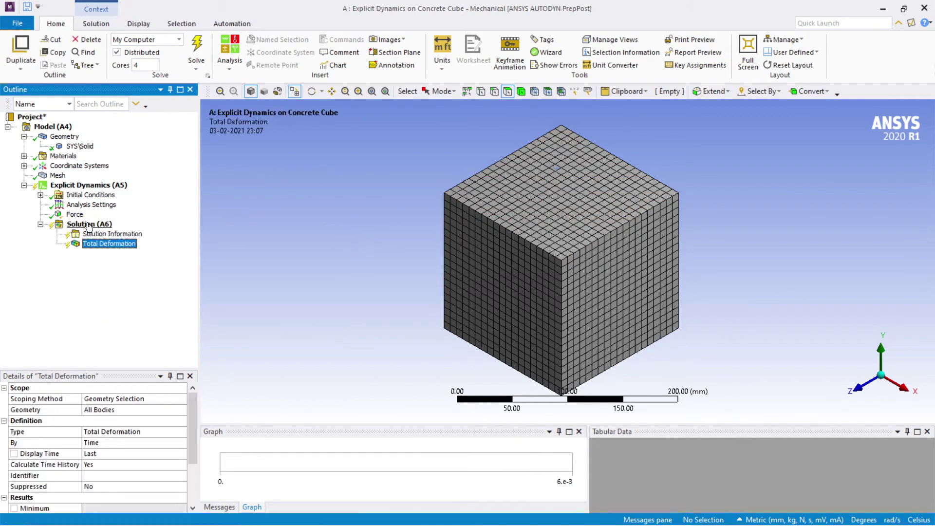
{"action": "right_click", "coordinate": [89, 227]}
{"action": "left_click", "coordinate": [119, 244]}
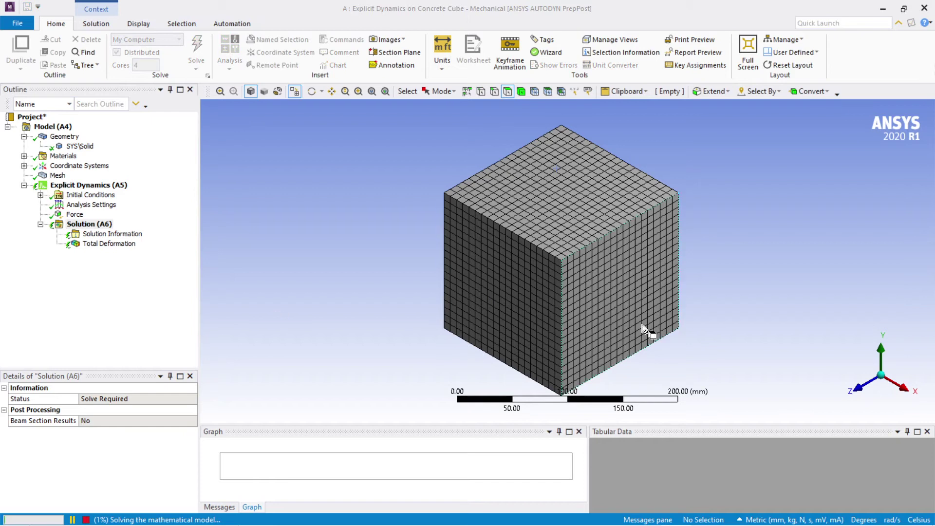
{"action": "left_click", "coordinate": [93, 224]}
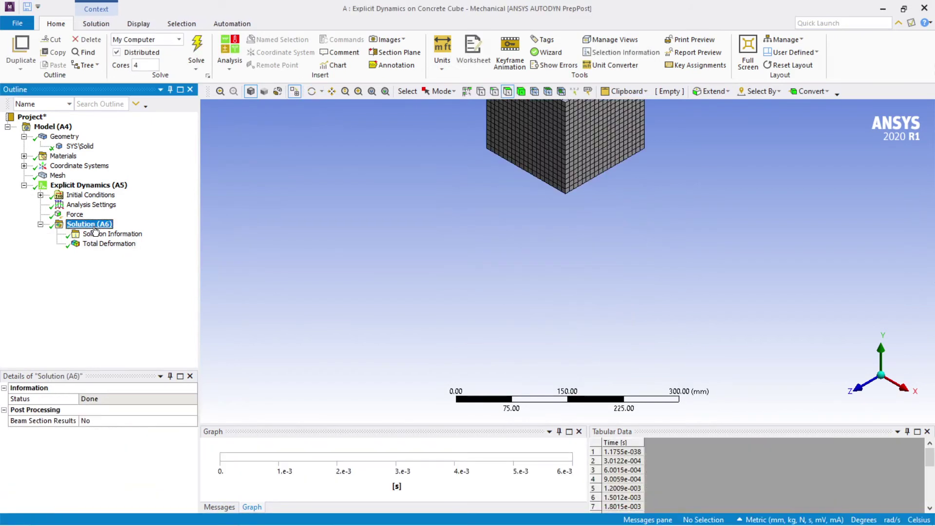
- Insert a Fixed Support in the Explicit Dynamics analysis and scope it to the cube's bottom face
{"action": "left_click", "coordinate": [102, 186]}
{"action": "right_click", "coordinate": [103, 187]}
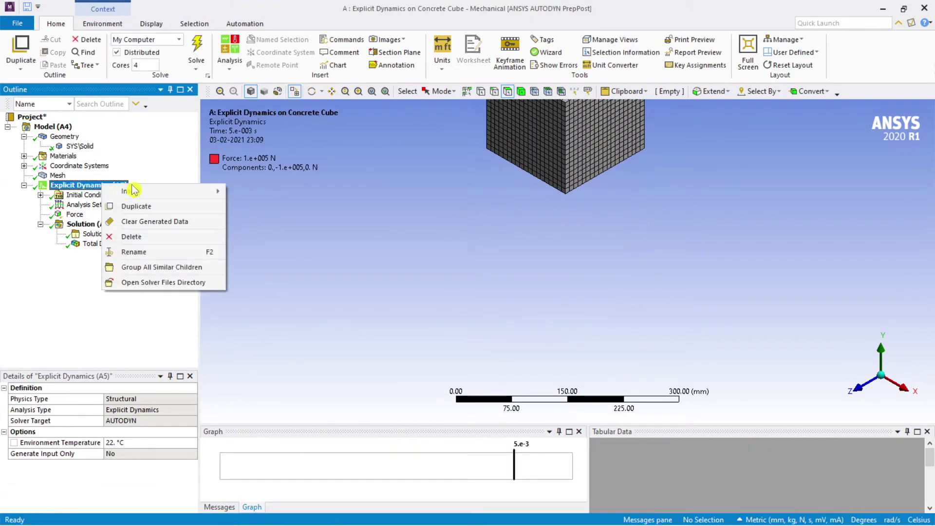
{"action": "mouse_move", "coordinate": [136, 193]}
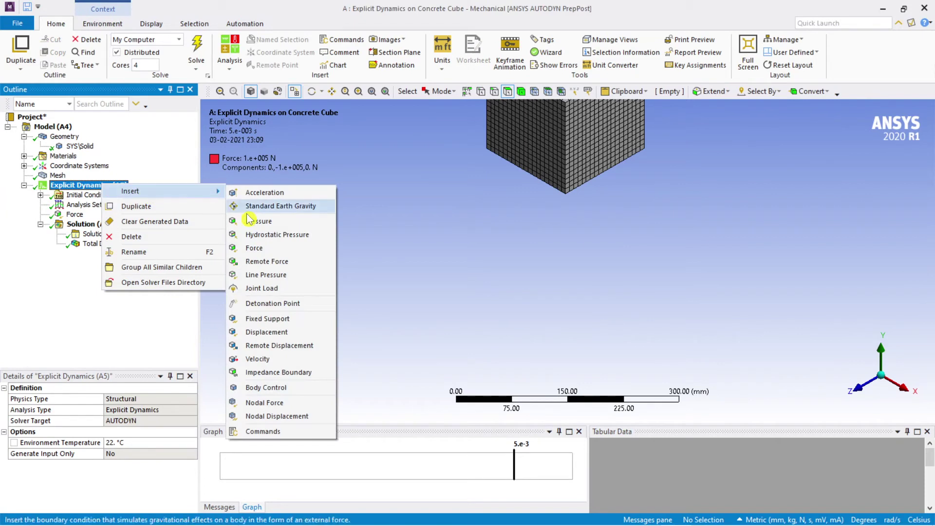
{"action": "left_click", "coordinate": [317, 318]}
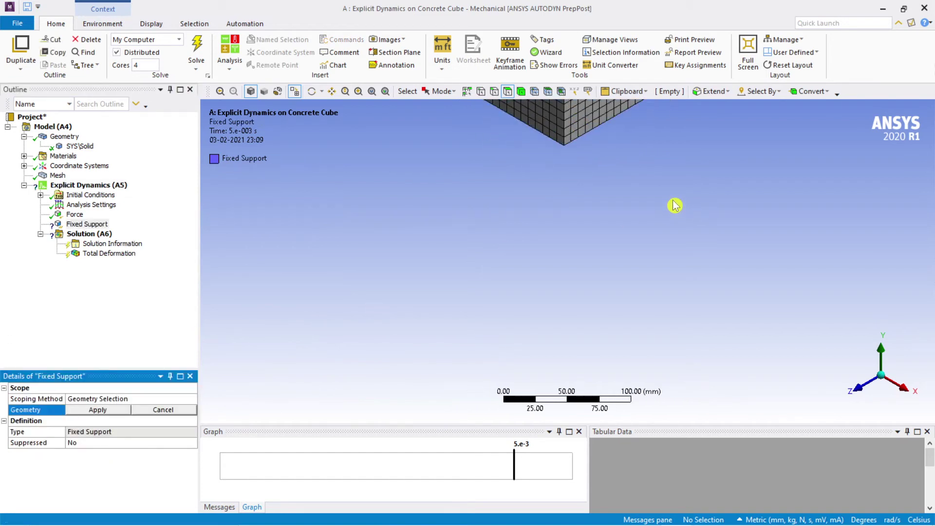
{"action": "middle_click_drag", "start_coordinate": [626, 271], "coordinate": [546, 267]}
{"action": "scroll", "coordinate": [545, 267], "scroll_direction": "down", "scroll_amount": 2}
{"action": "scroll", "coordinate": [542, 271], "scroll_direction": "up", "scroll_amount": 3}
{"action": "scroll", "coordinate": [541, 271], "scroll_direction": "up", "scroll_amount": 3}
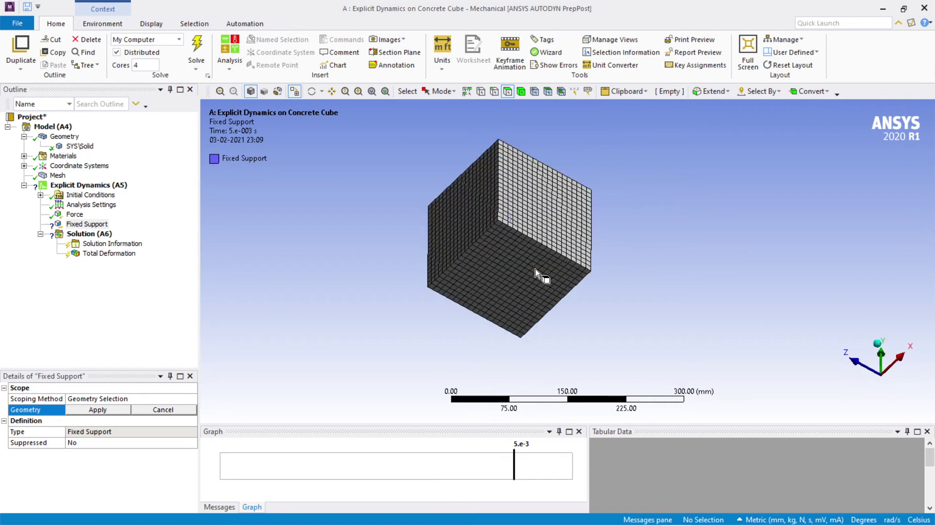
{"action": "left_click", "coordinate": [536, 268]}
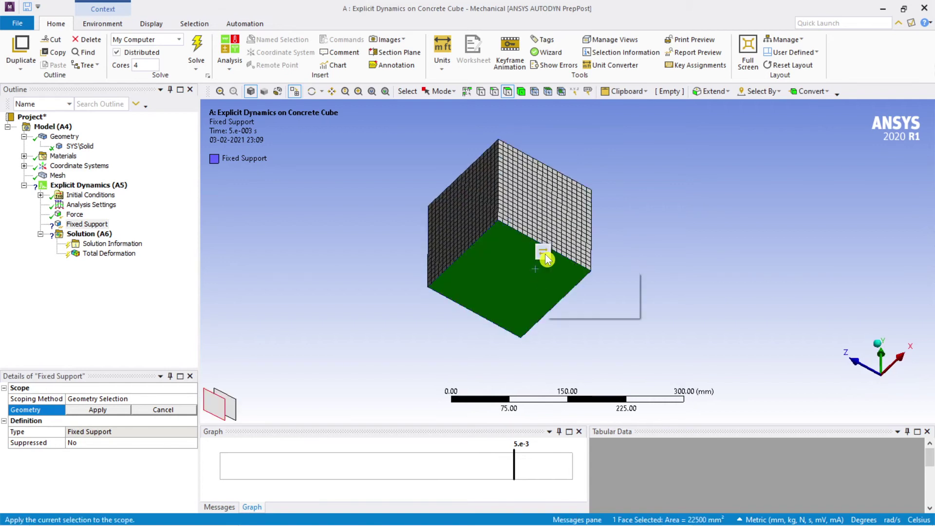
{"action": "left_click", "coordinate": [544, 252]}
{"action": "middle_click_drag", "start_coordinate": [669, 236], "coordinate": [726, 304]}
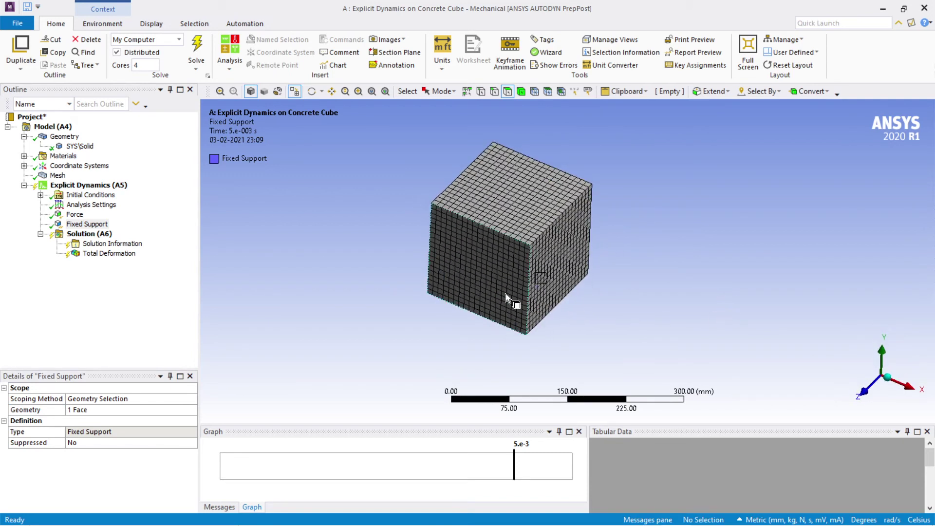
- Solve the analysis again with the fixed support included
{"action": "left_click", "coordinate": [93, 234]}
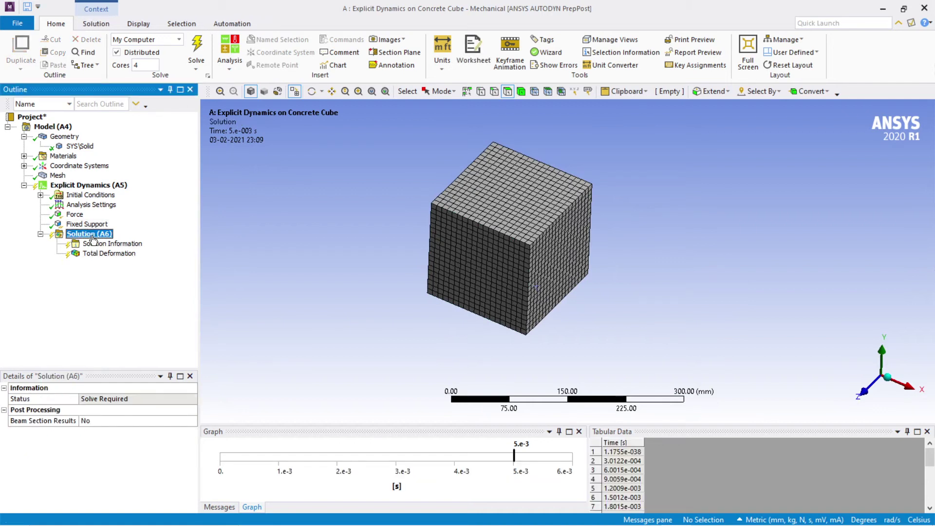
{"action": "right_click", "coordinate": [92, 238]}
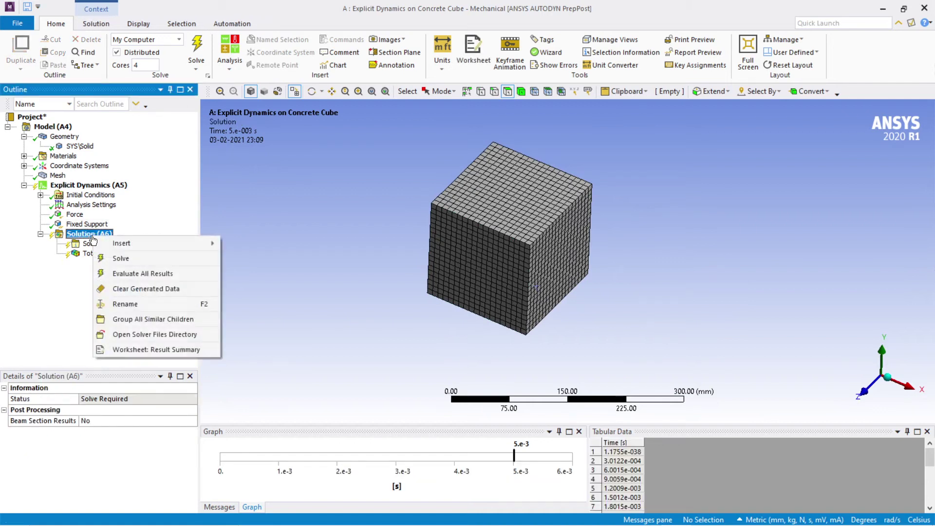
{"action": "left_click", "coordinate": [135, 263]}
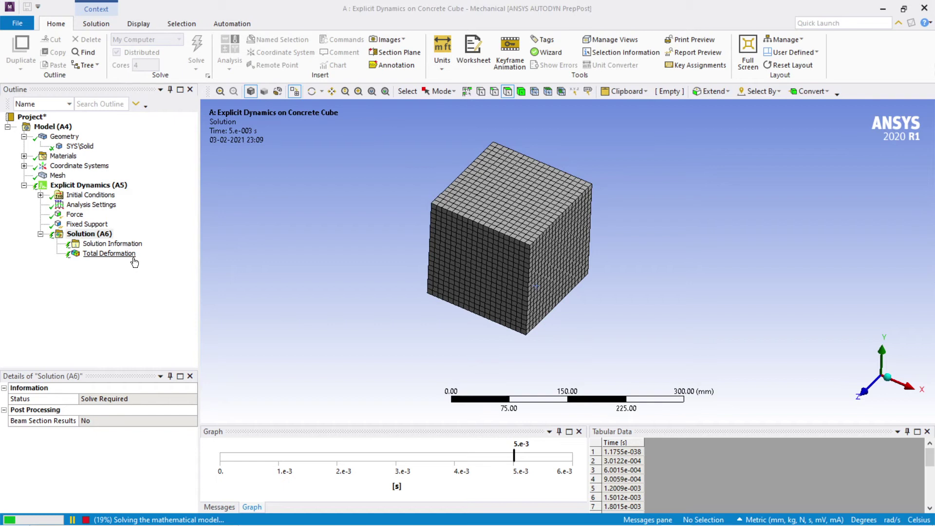
{"action": "mouse_move", "coordinate": [681, 522]}
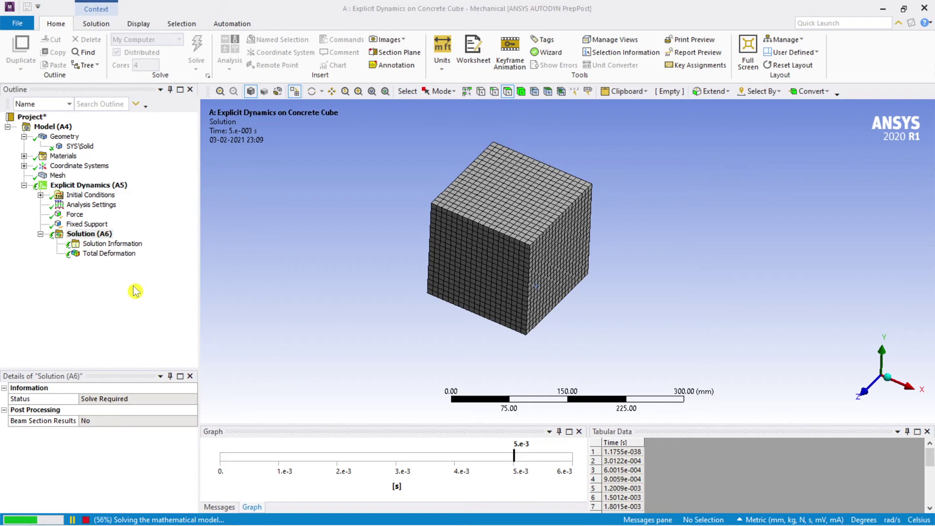
{"action": "scroll", "coordinate": [453, 272], "scroll_direction": "down", "scroll_amount": 2}
{"action": "scroll", "coordinate": [451, 268], "scroll_direction": "up", "scroll_amount": 5}
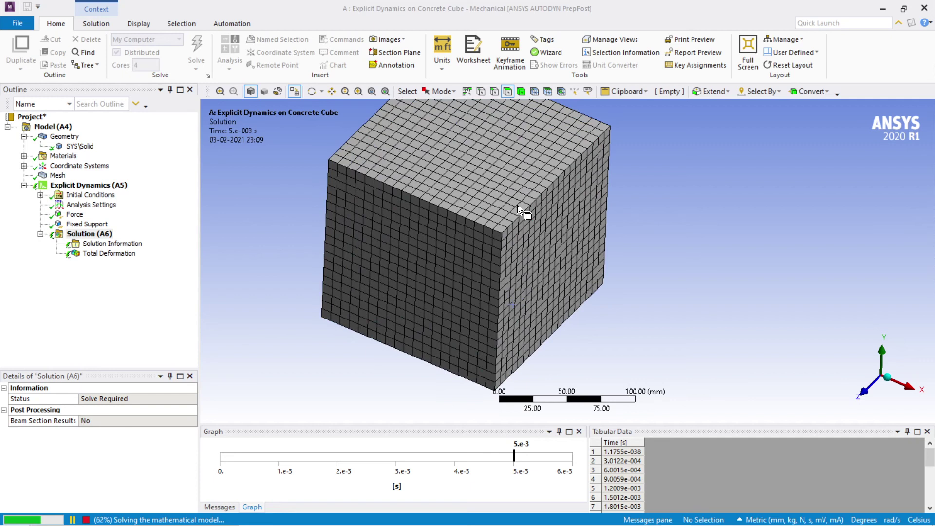
{"action": "scroll", "coordinate": [517, 206], "scroll_direction": "down", "scroll_amount": 3}
{"action": "middle_click_drag", "start_coordinate": [550, 234], "coordinate": [556, 212], "text": "ctrl"}
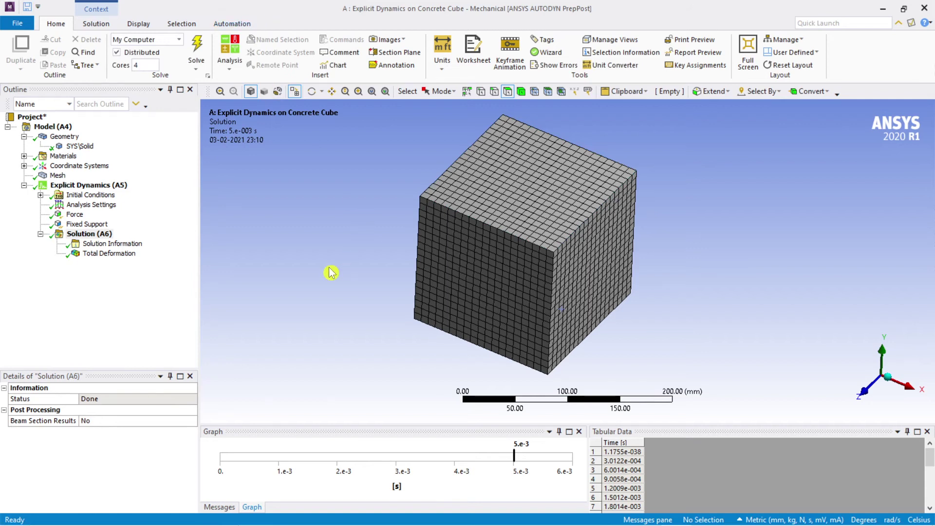
- Examine the Total Deformation contours, especially at the cube's upper corners, and the result's minimum and maximum values over time
{"action": "left_click", "coordinate": [104, 260]}
{"action": "scroll", "coordinate": [472, 327], "scroll_direction": "down", "scroll_amount": 1}
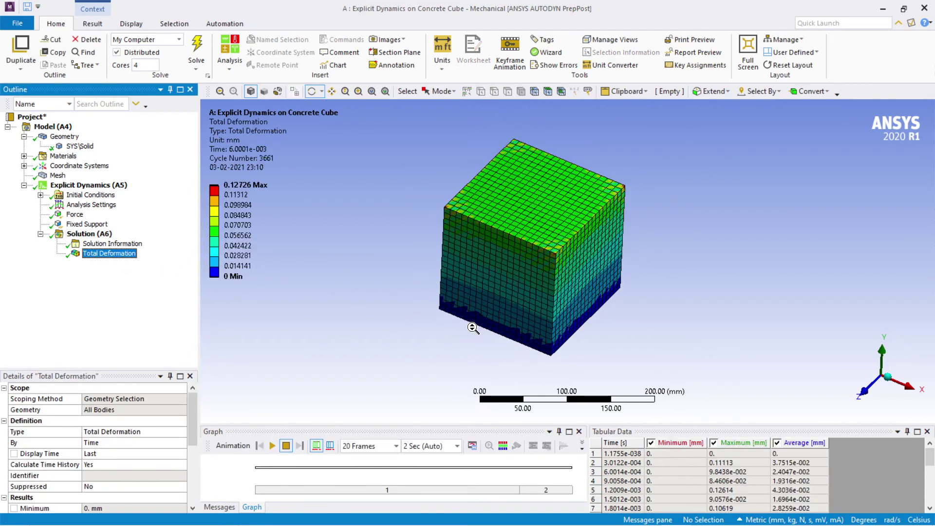
{"action": "scroll", "coordinate": [472, 328], "scroll_direction": "up", "scroll_amount": 1}
{"action": "left_click_drag", "start_coordinate": [457, 351], "coordinate": [558, 329]}
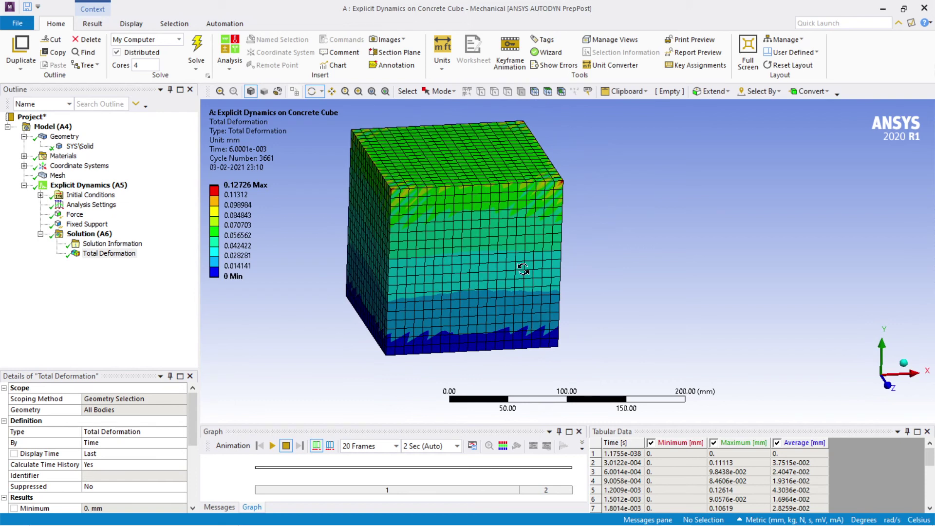
{"action": "middle_click_drag", "start_coordinate": [522, 269], "coordinate": [588, 276]}
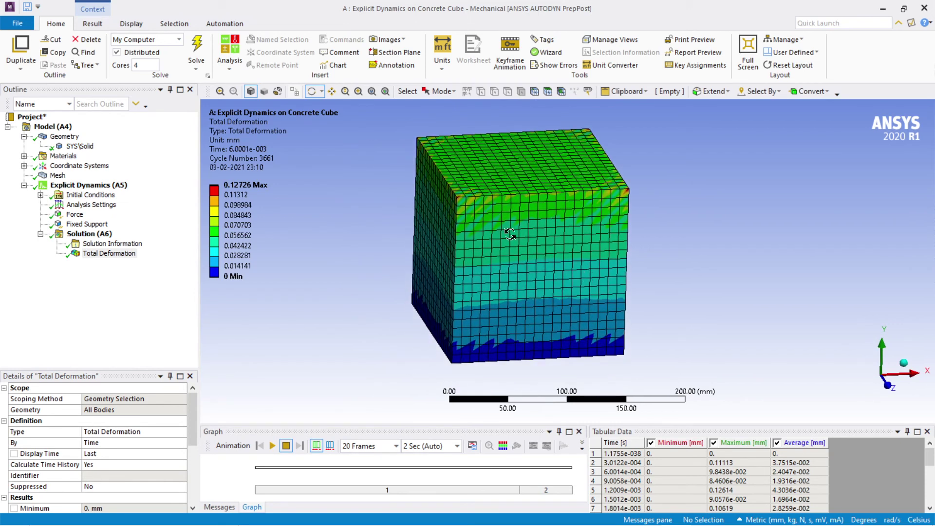
{"action": "scroll", "coordinate": [455, 185], "scroll_direction": "up", "scroll_amount": 5}
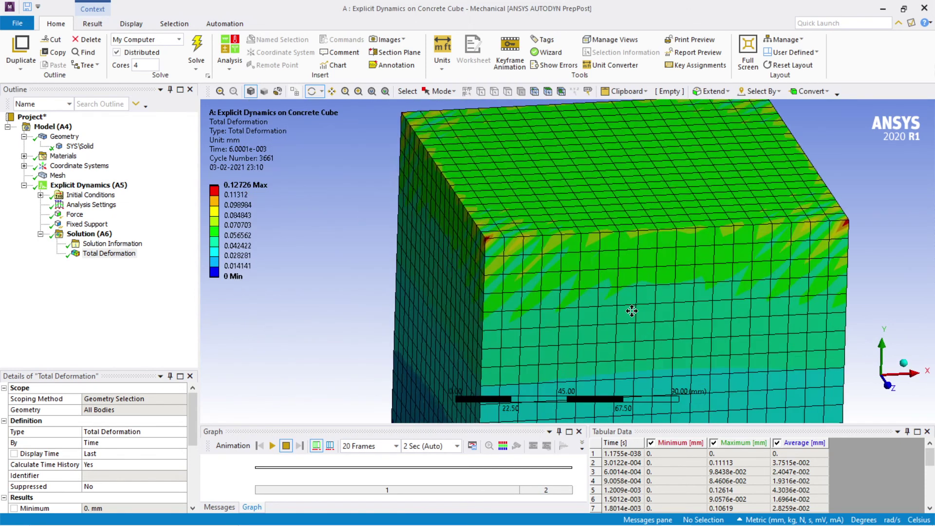
{"action": "scroll", "coordinate": [511, 244], "scroll_direction": "up", "scroll_amount": 6}
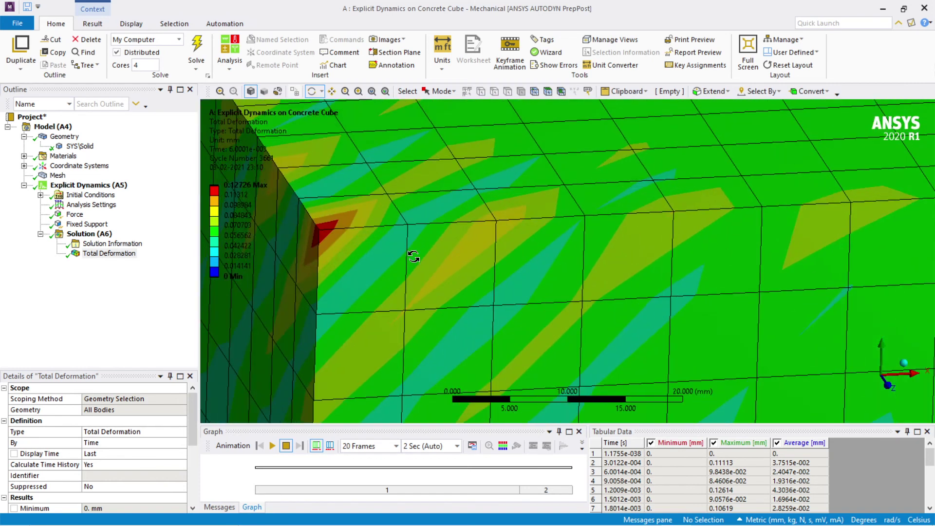
{"action": "scroll", "coordinate": [326, 226], "scroll_direction": "down", "scroll_amount": 10}
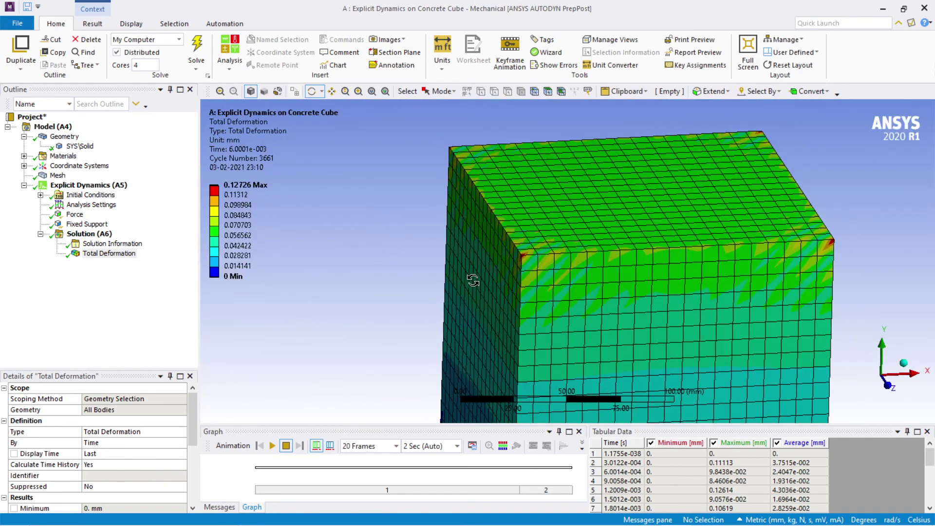
{"action": "middle_click_drag", "start_coordinate": [549, 300], "coordinate": [502, 238], "text": "ctrl"}
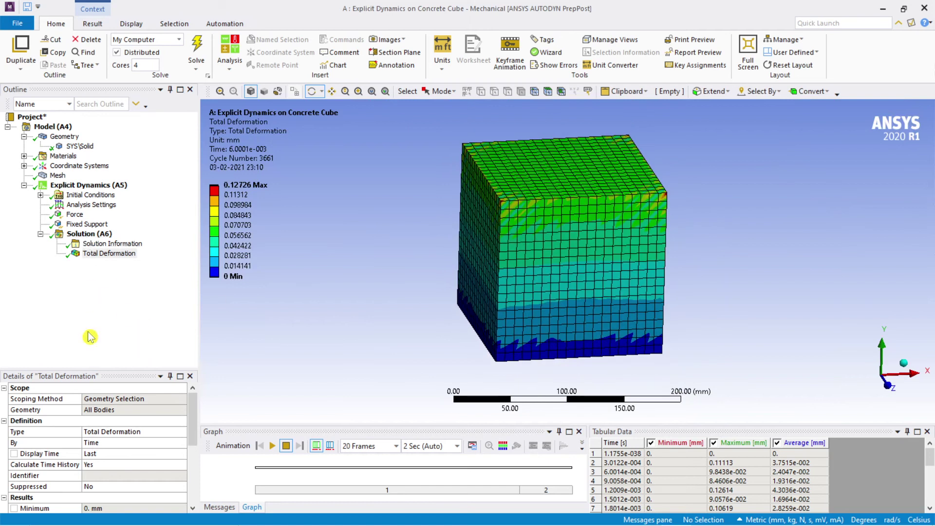
{"action": "scroll", "coordinate": [67, 475], "scroll_direction": "down", "scroll_amount": 3}
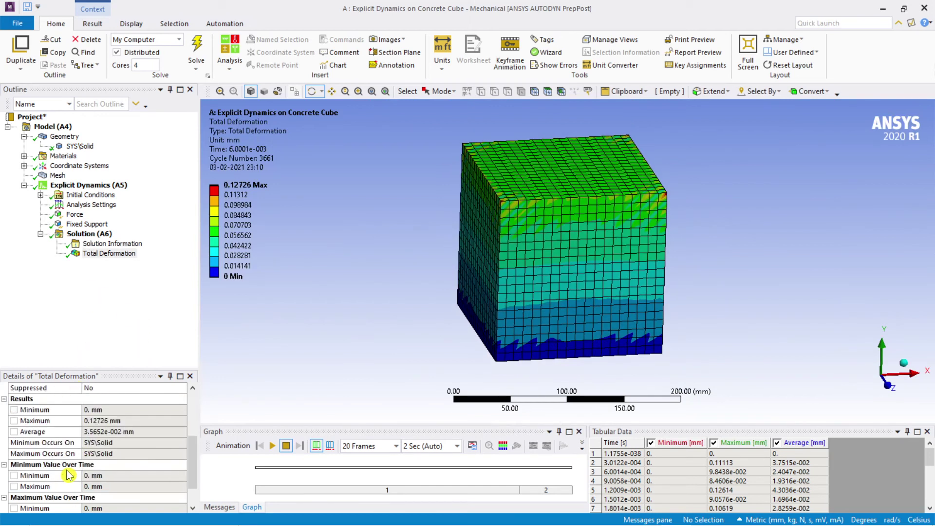
{"action": "scroll", "coordinate": [119, 455], "scroll_direction": "down", "scroll_amount": 1}
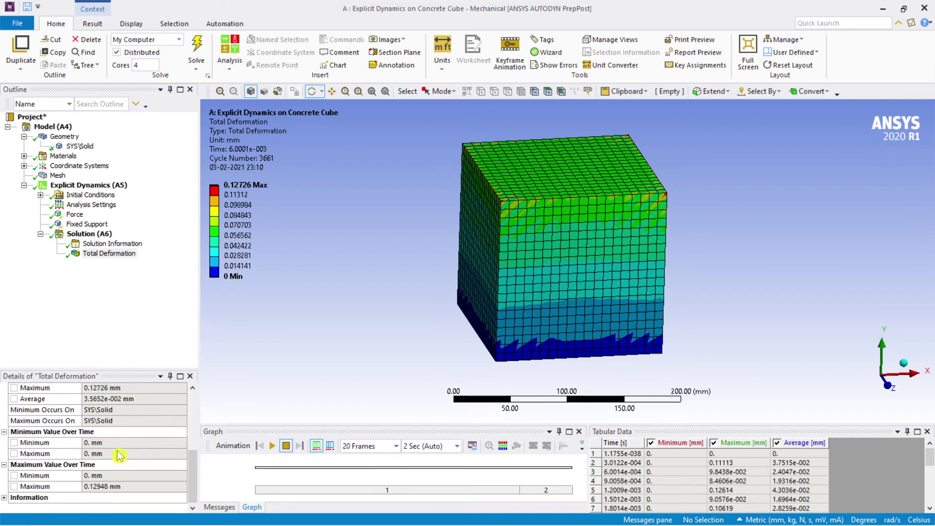
{"action": "scroll", "coordinate": [118, 455], "scroll_direction": "up", "scroll_amount": 5}
- In the Analysis Settings' erosion controls, set On Material Failure to Yes
{"action": "left_click", "coordinate": [92, 205]}
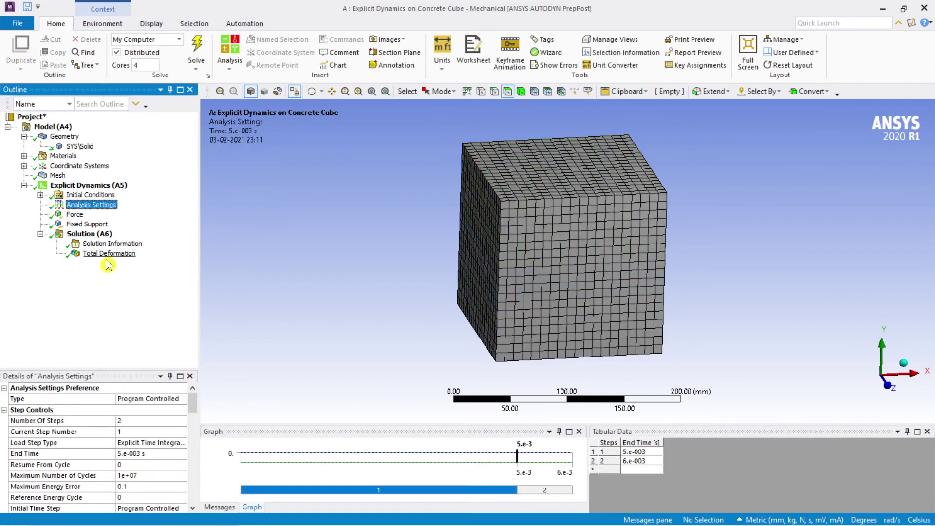
{"action": "scroll", "coordinate": [92, 454], "scroll_direction": "down", "scroll_amount": 1}
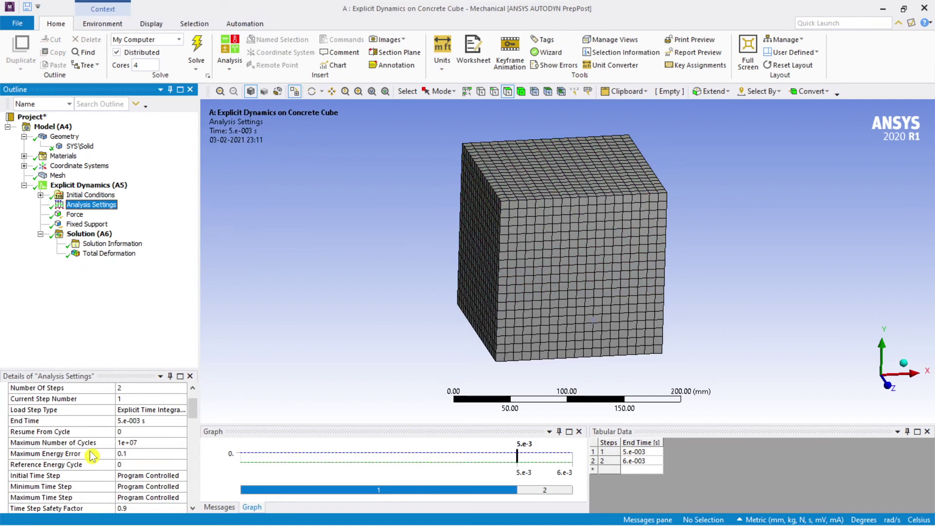
{"action": "scroll", "coordinate": [92, 456], "scroll_direction": "down", "scroll_amount": 3}
{"action": "scroll", "coordinate": [92, 456], "scroll_direction": "down", "scroll_amount": 2}
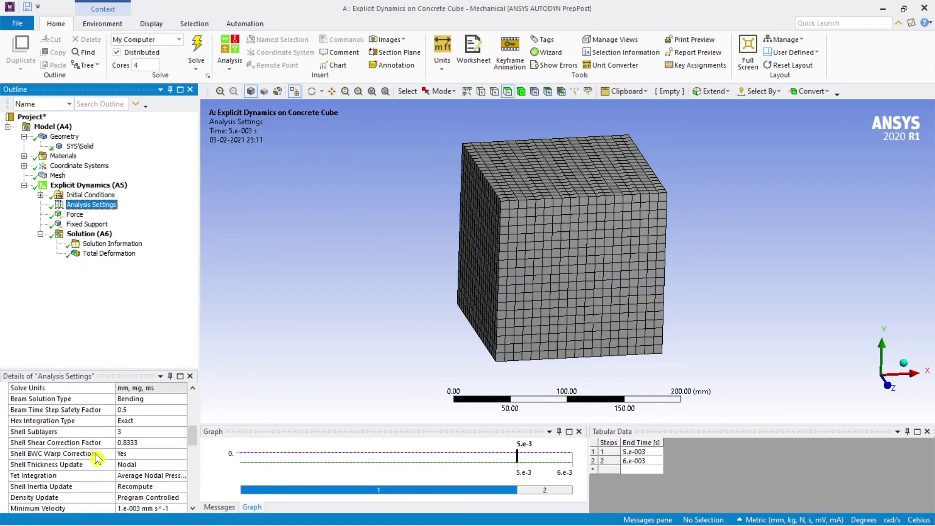
{"action": "scroll", "coordinate": [98, 457], "scroll_direction": "down", "scroll_amount": 4}
{"action": "scroll", "coordinate": [98, 458], "scroll_direction": "down", "scroll_amount": 4}
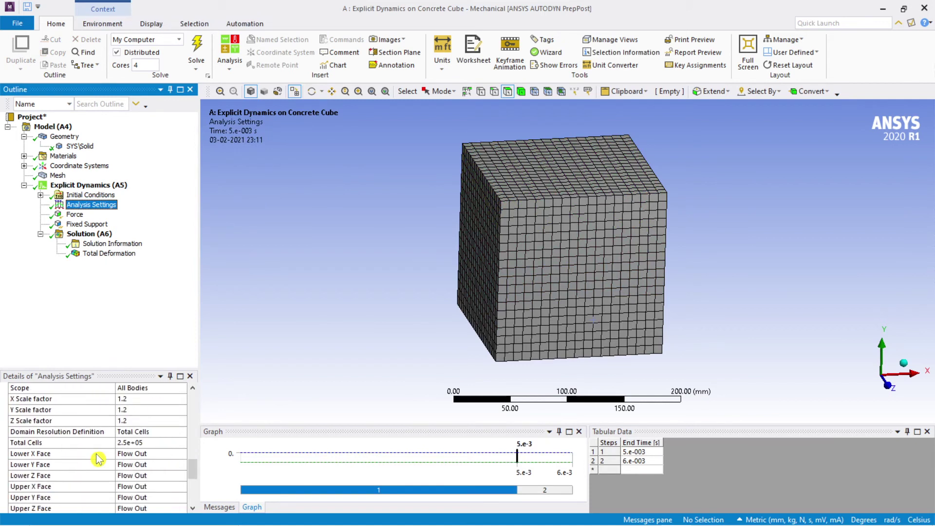
{"action": "scroll", "coordinate": [34, 484], "scroll_direction": "down", "scroll_amount": 2}
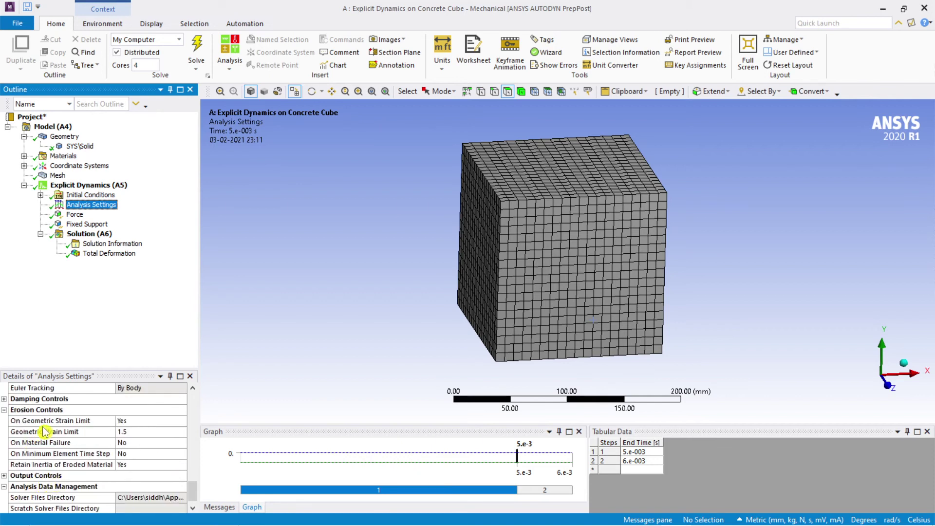
{"action": "left_click", "coordinate": [121, 443]}
{"action": "left_click", "coordinate": [180, 442]}
{"action": "left_click", "coordinate": [162, 460]}
{"action": "scroll", "coordinate": [157, 468], "scroll_direction": "down", "scroll_amount": 1}
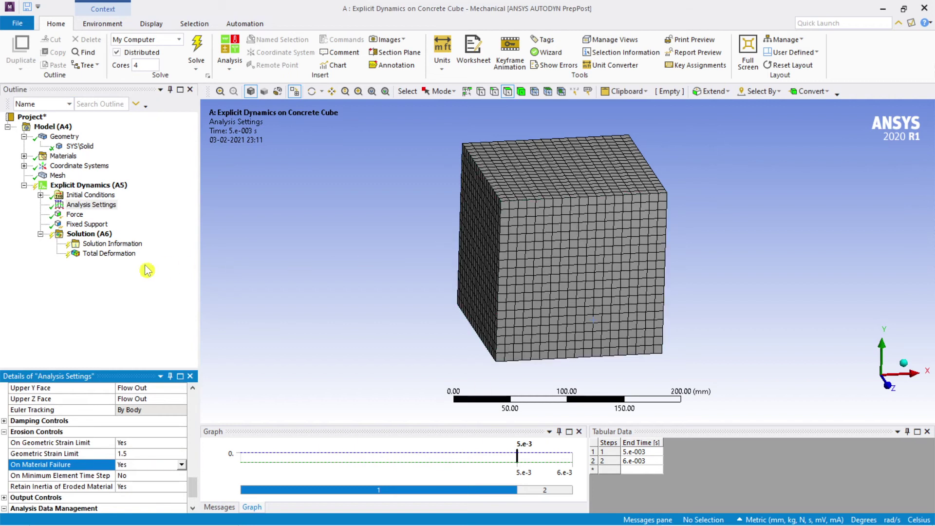
- In the Analysis Settings' output controls, set the Result Number Of Points to 50
{"action": "scroll", "coordinate": [129, 450], "scroll_direction": "down", "scroll_amount": 1}
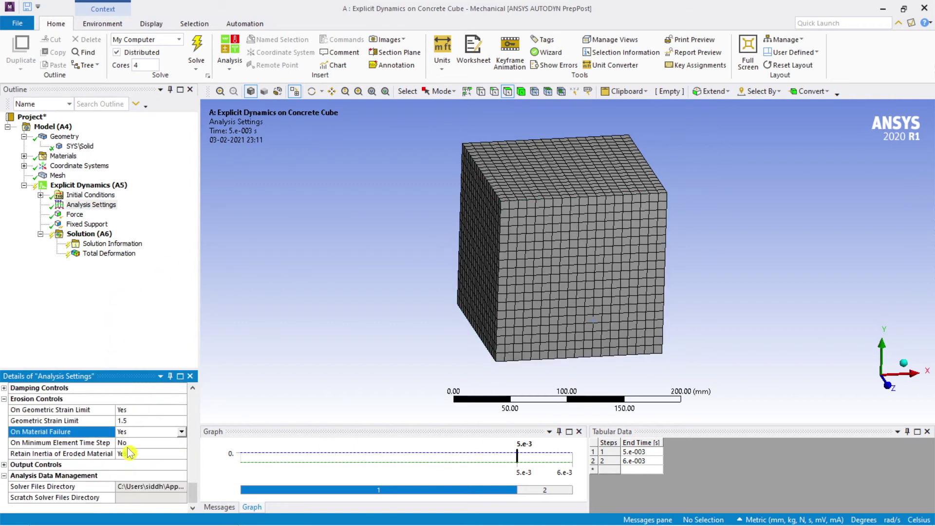
{"action": "left_click", "coordinate": [4, 465]}
{"action": "scroll", "coordinate": [121, 475], "scroll_direction": "down", "scroll_amount": 2}
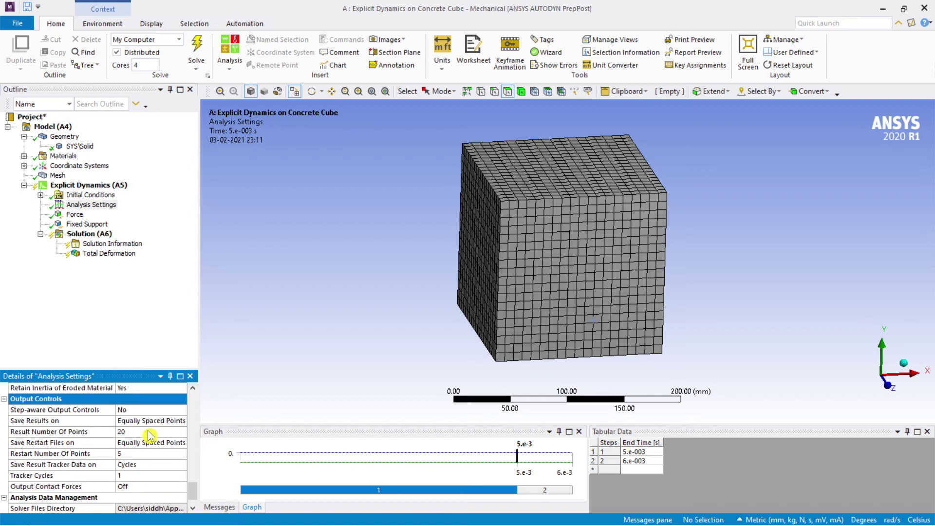
{"action": "left_click", "coordinate": [148, 431]}
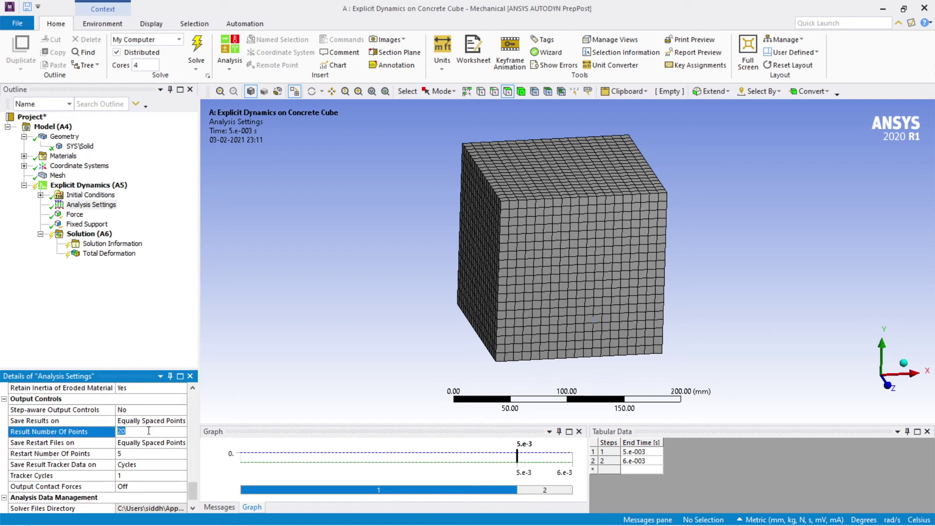
{"action": "key", "text": "Return"}
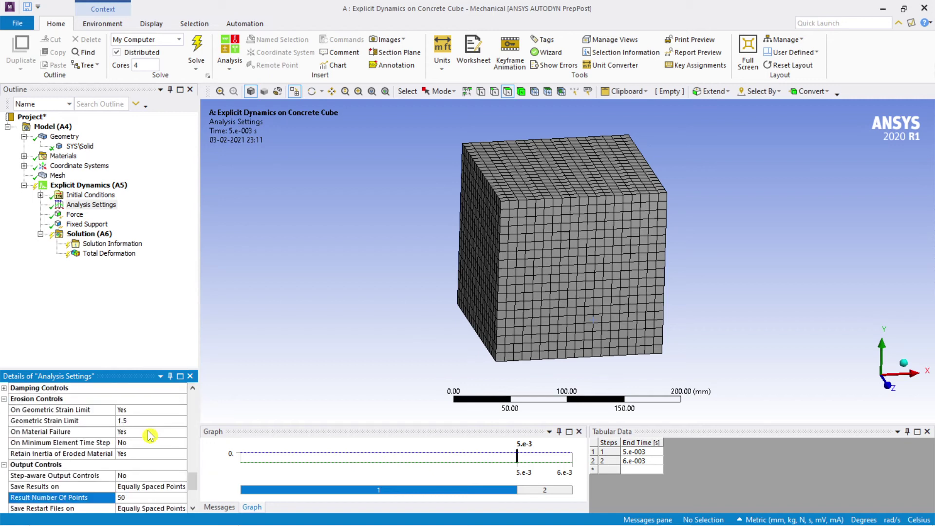
{"action": "left_click", "coordinate": [101, 302]}
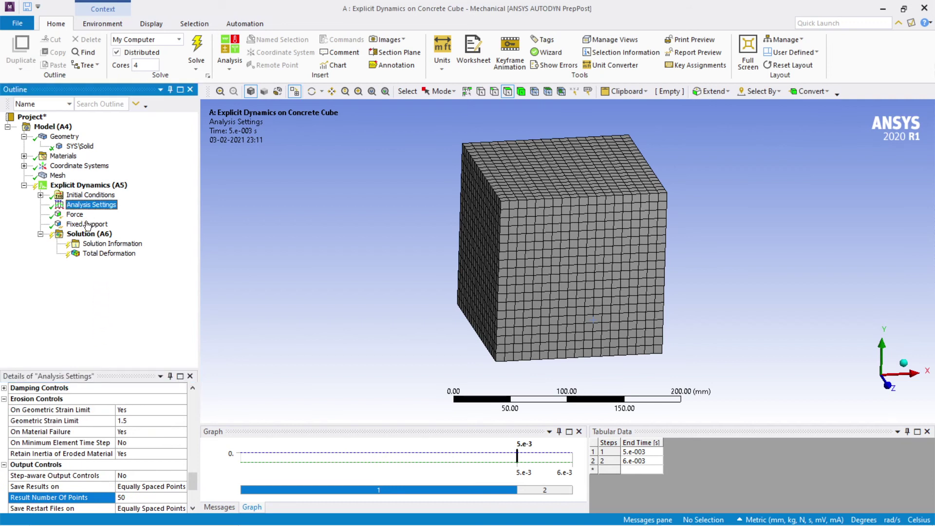
{"action": "left_click", "coordinate": [312, 248]}
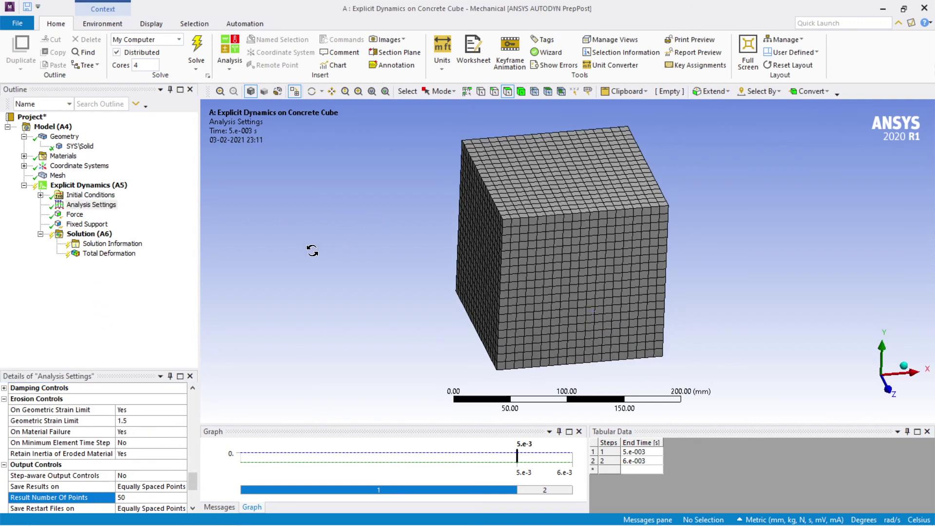
- Set the Y component of the force on the cube's top face to -3e5 N
{"action": "left_click", "coordinate": [76, 215]}
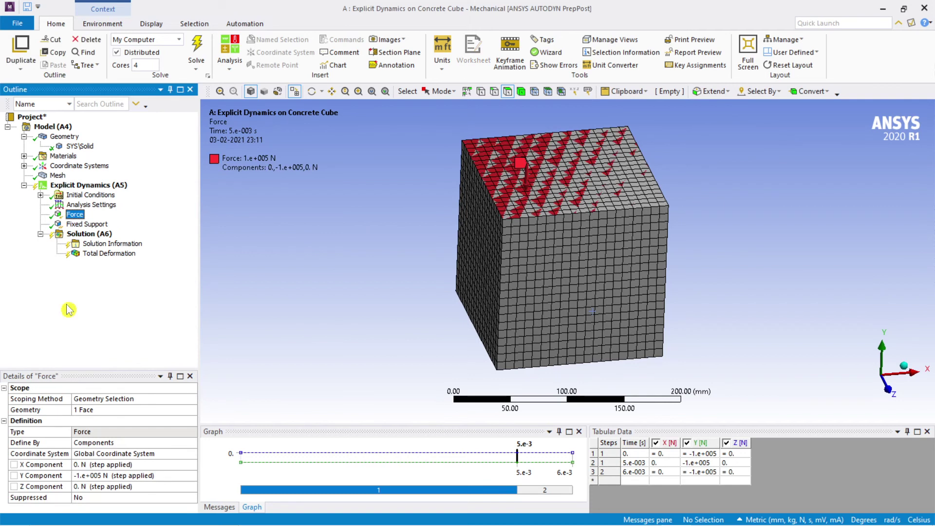
{"action": "left_click", "coordinate": [97, 476]}
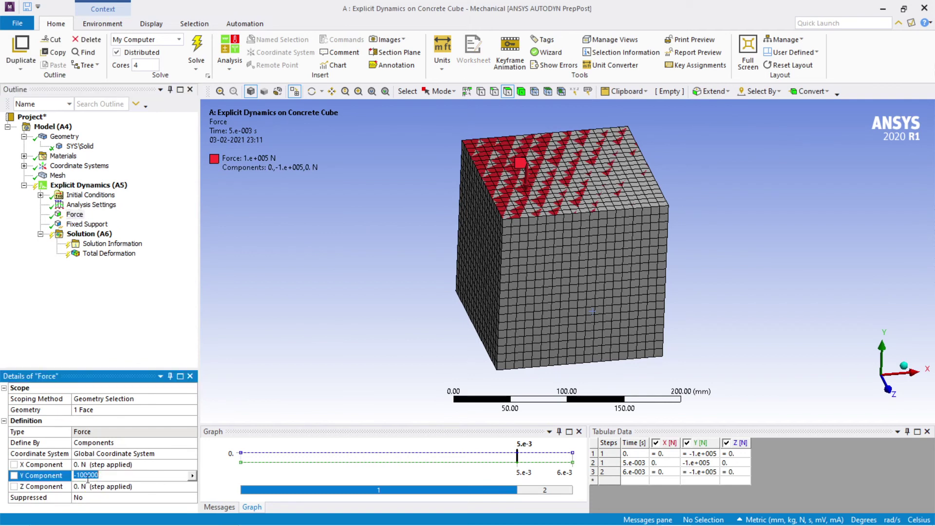
{"action": "left_click", "coordinate": [86, 475]}
{"action": "type", "text": "3"}
{"action": "key", "text": "Return"}
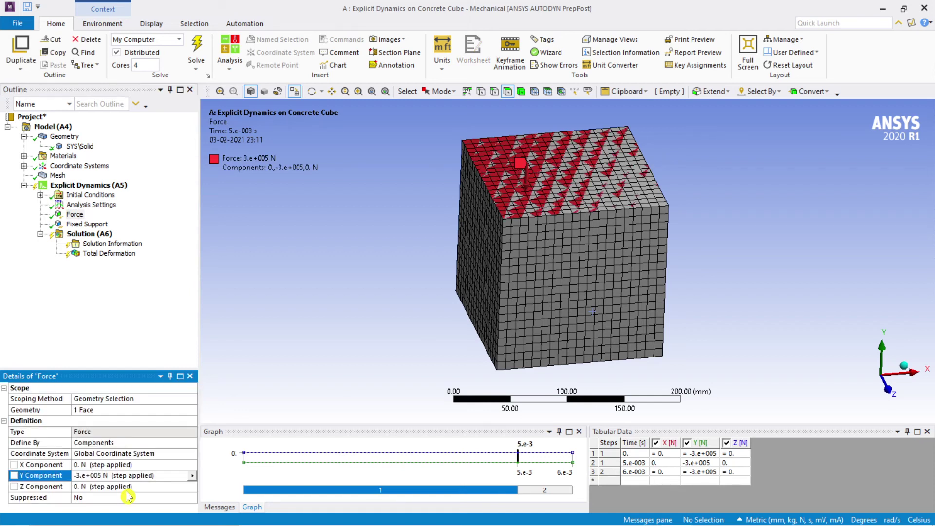
- Solve the Explicit Dynamics analysis with the updated force, erosion and output settings
{"action": "left_click", "coordinate": [90, 235]}
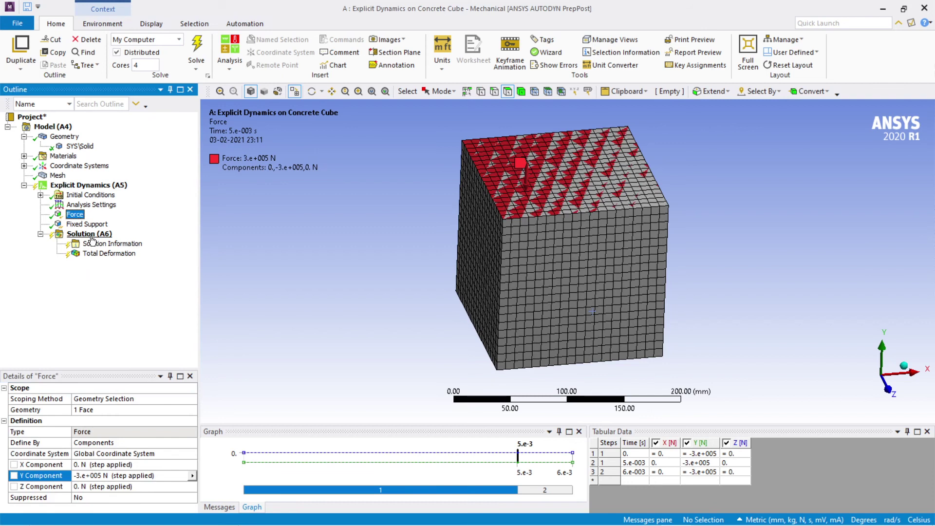
{"action": "right_click", "coordinate": [91, 238]}
{"action": "left_click", "coordinate": [129, 258]}
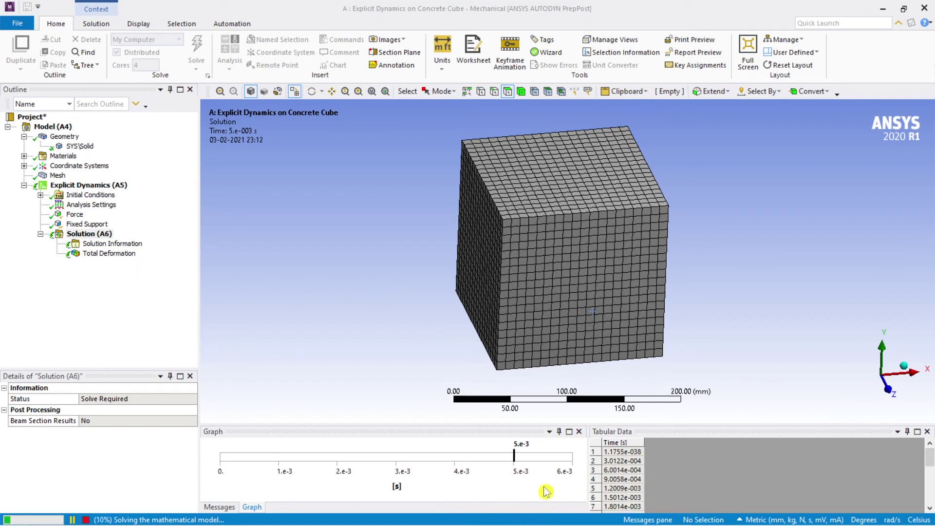
{"action": "mouse_move", "coordinate": [619, 520]}
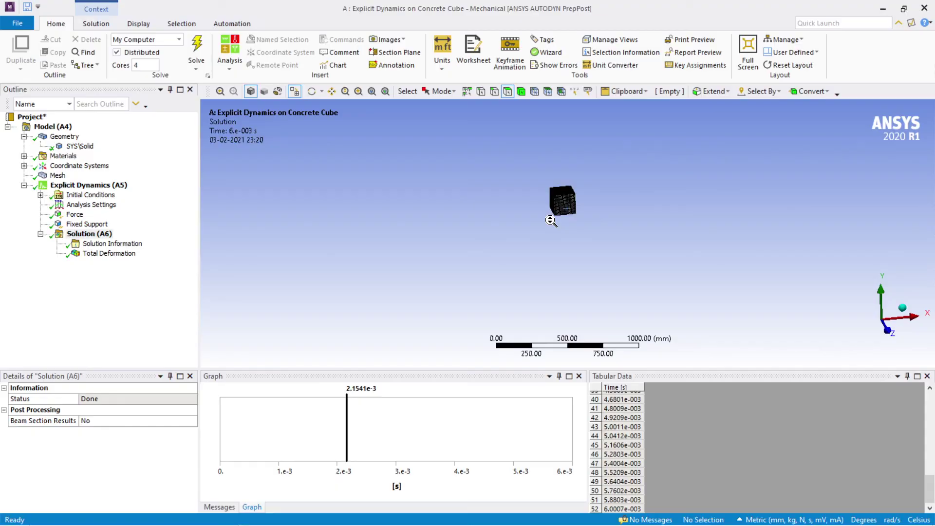
- Display the Total Deformation result for the whole cube and its fragments, and play its animation over time
{"action": "scroll", "coordinate": [563, 212], "scroll_direction": "up", "scroll_amount": 5}
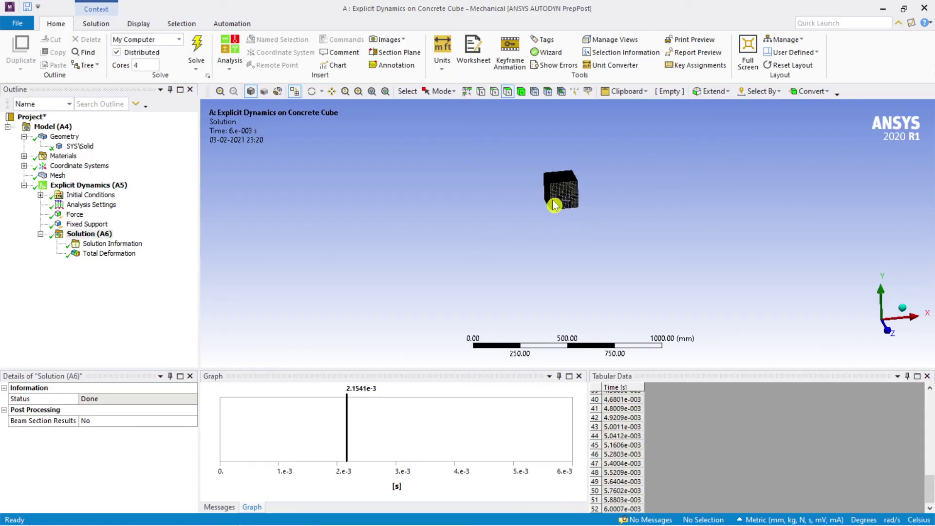
{"action": "middle_click_drag", "start_coordinate": [547, 205], "coordinate": [524, 196], "text": "ctrl"}
{"action": "scroll", "coordinate": [492, 281], "scroll_direction": "up", "scroll_amount": 4}
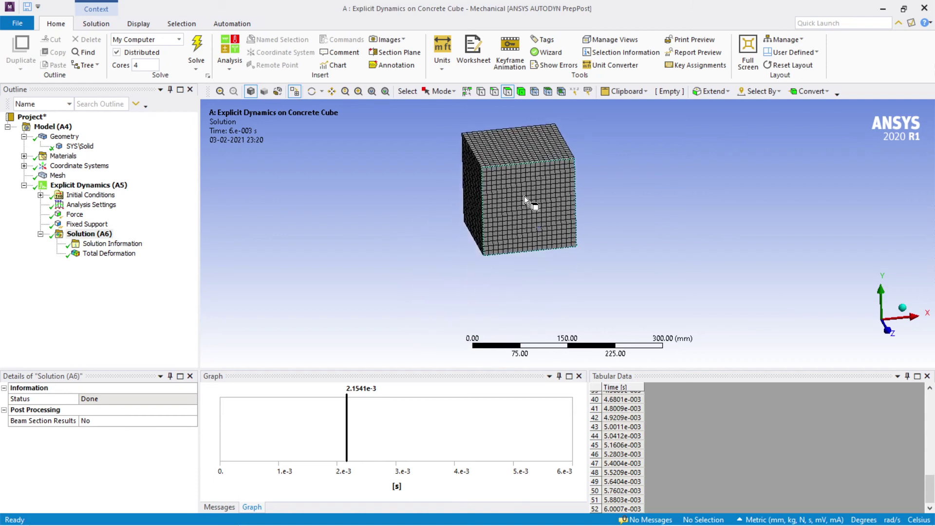
{"action": "scroll", "coordinate": [524, 196], "scroll_direction": "down", "scroll_amount": 1}
{"action": "middle_click_drag", "start_coordinate": [435, 207], "coordinate": [432, 253], "text": "ctrl"}
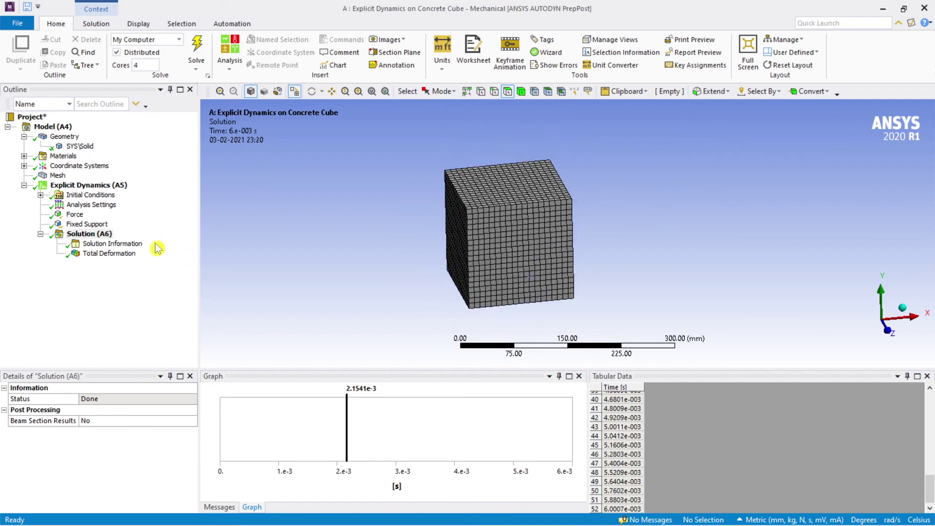
{"action": "left_click", "coordinate": [109, 253]}
{"action": "middle_click_drag", "start_coordinate": [419, 217], "coordinate": [505, 192], "text": "ctrl"}
{"action": "scroll", "coordinate": [745, 444], "scroll_direction": "down", "scroll_amount": 1}
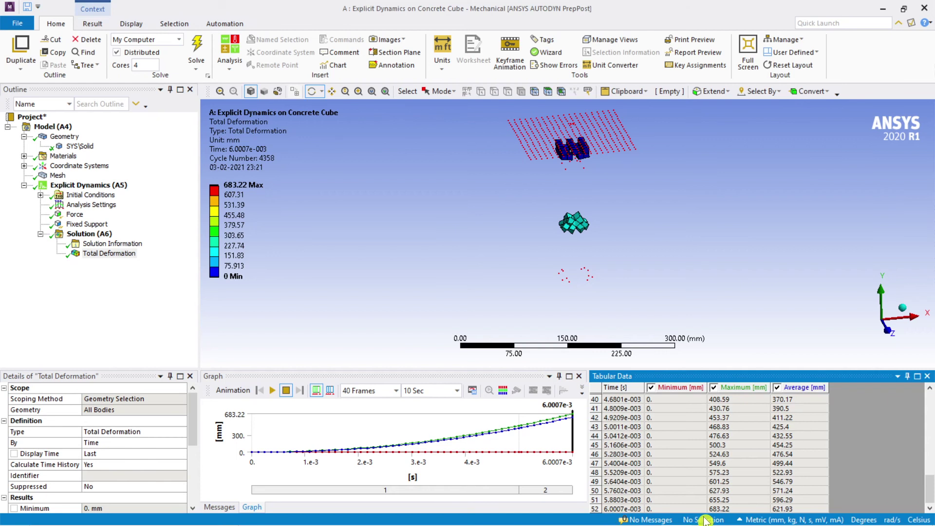
{"action": "left_click", "coordinate": [272, 390]}
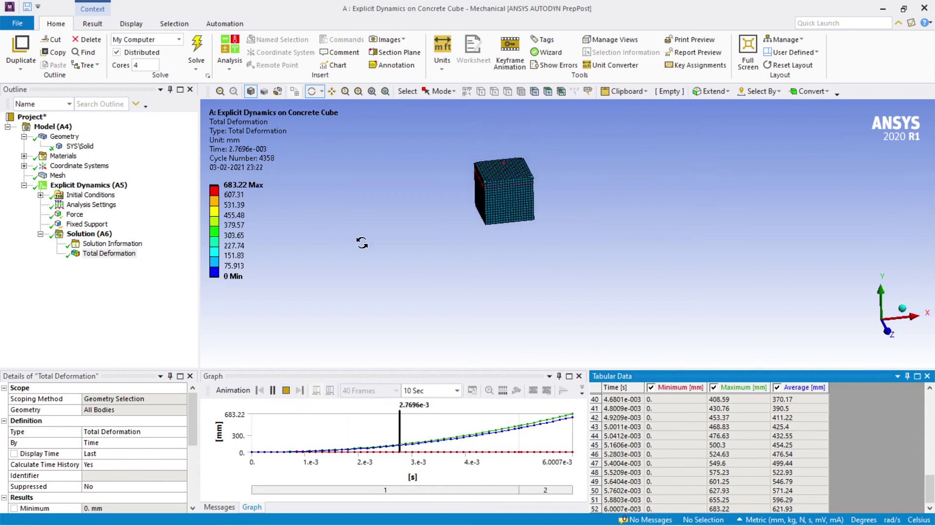
{"action": "left_click", "coordinate": [273, 391]}
- Insert a Maximum Principal Stress result for all bodies under the Solution and evaluate it
{"action": "left_click", "coordinate": [102, 234]}
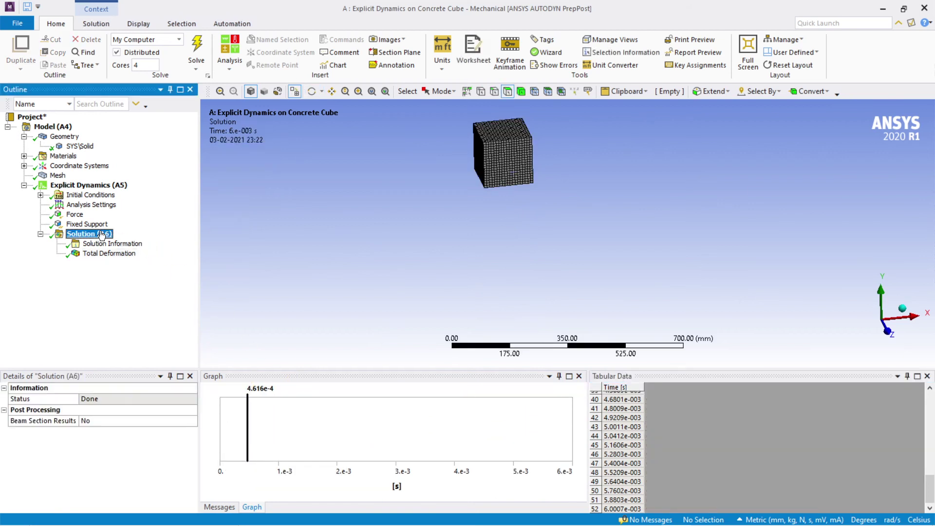
{"action": "right_click", "coordinate": [102, 234]}
{"action": "mouse_move", "coordinate": [148, 238]}
{"action": "mouse_move", "coordinate": [265, 265]}
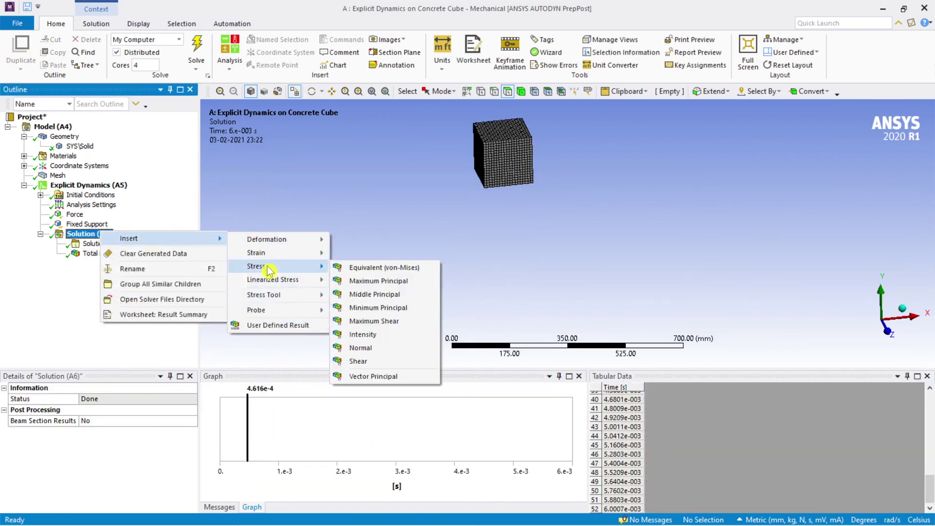
{"action": "left_click", "coordinate": [362, 280]}
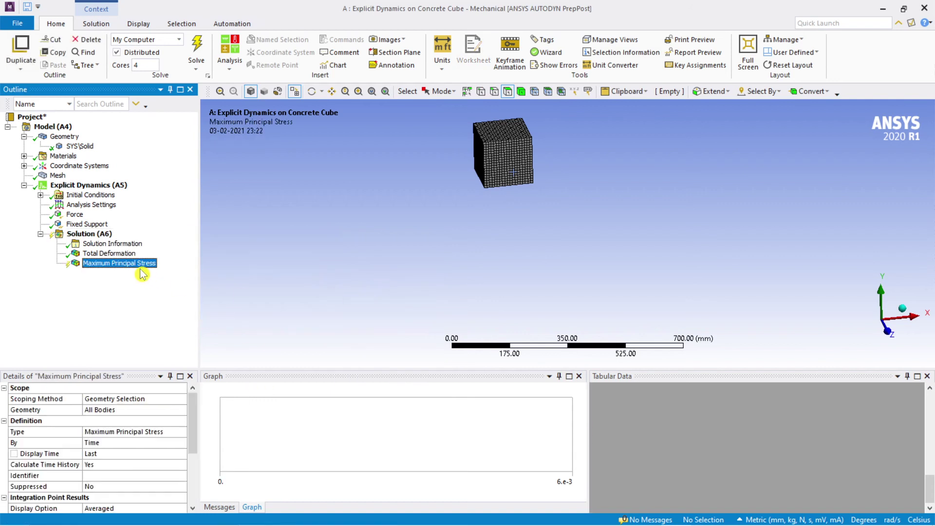
{"action": "right_click", "coordinate": [132, 264]}
{"action": "left_click", "coordinate": [179, 288]}
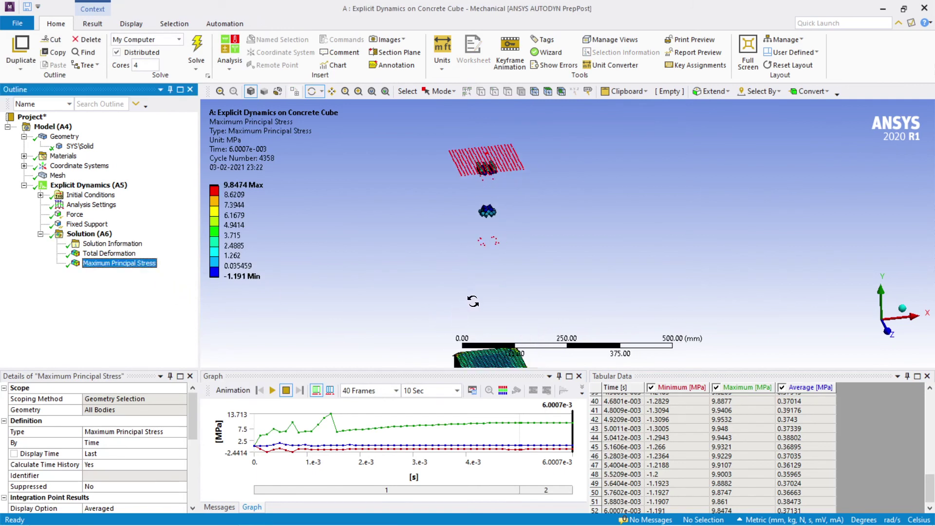
- Examine the Maximum Principal Stress contours on the cube's top and side faces, and animate the result
{"action": "middle_click_drag", "start_coordinate": [481, 310], "coordinate": [465, 201], "text": "ctrl"}
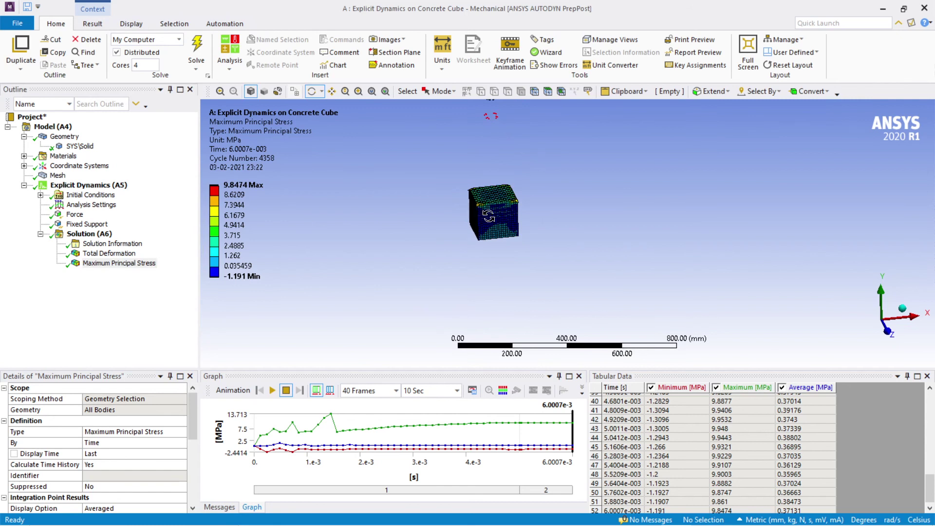
{"action": "scroll", "coordinate": [488, 216], "scroll_direction": "up", "scroll_amount": 5}
{"action": "middle_click_drag", "start_coordinate": [483, 167], "coordinate": [662, 303], "text": "ctrl"}
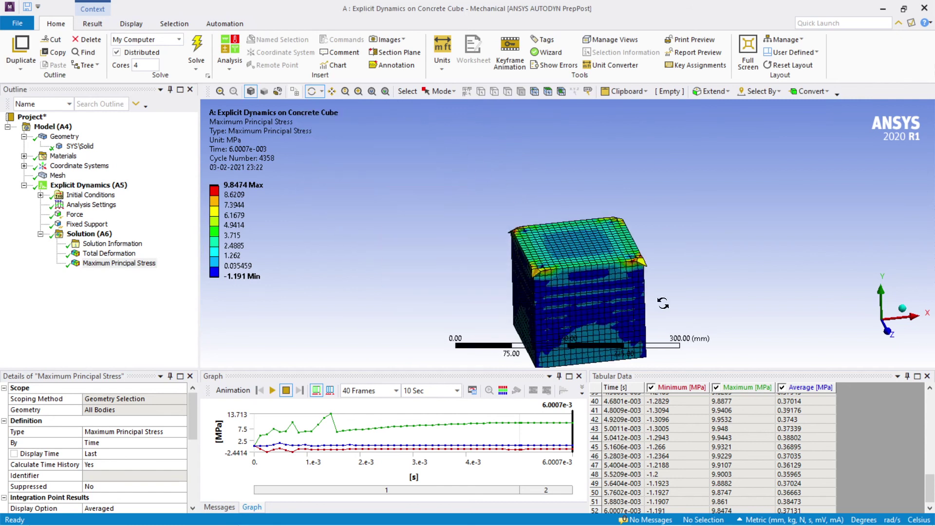
{"action": "scroll", "coordinate": [640, 262], "scroll_direction": "up", "scroll_amount": 4}
{"action": "scroll", "coordinate": [646, 302], "scroll_direction": "down", "scroll_amount": 4}
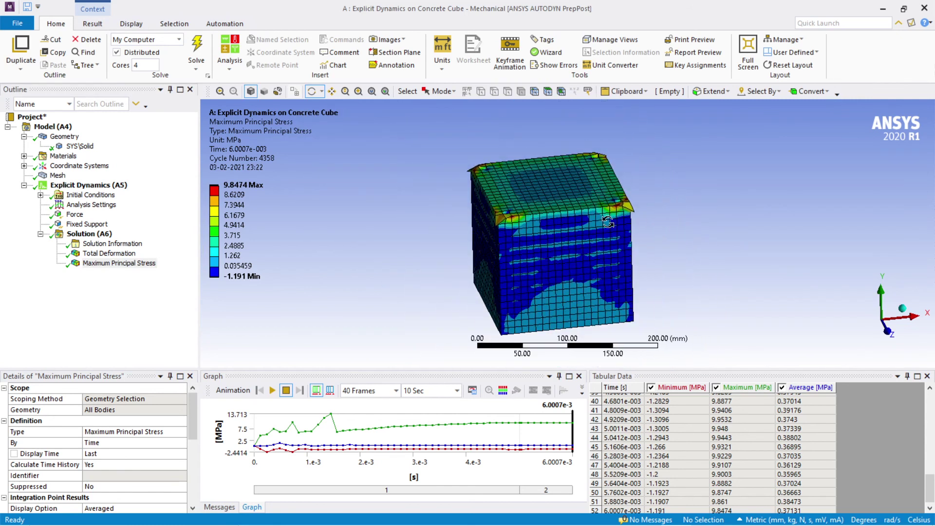
{"action": "scroll", "coordinate": [609, 238], "scroll_direction": "up", "scroll_amount": 2}
{"action": "scroll", "coordinate": [599, 241], "scroll_direction": "down", "scroll_amount": 8}
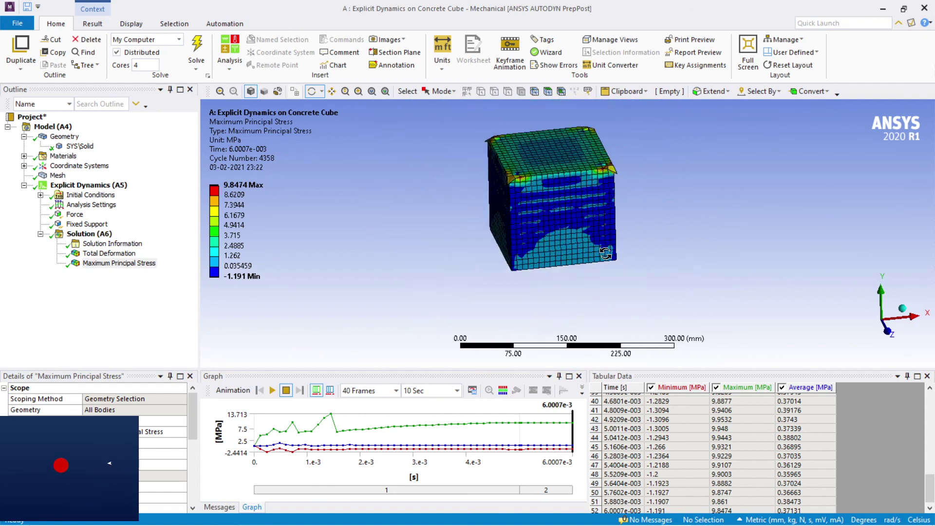
{"action": "left_click", "coordinate": [272, 390]}
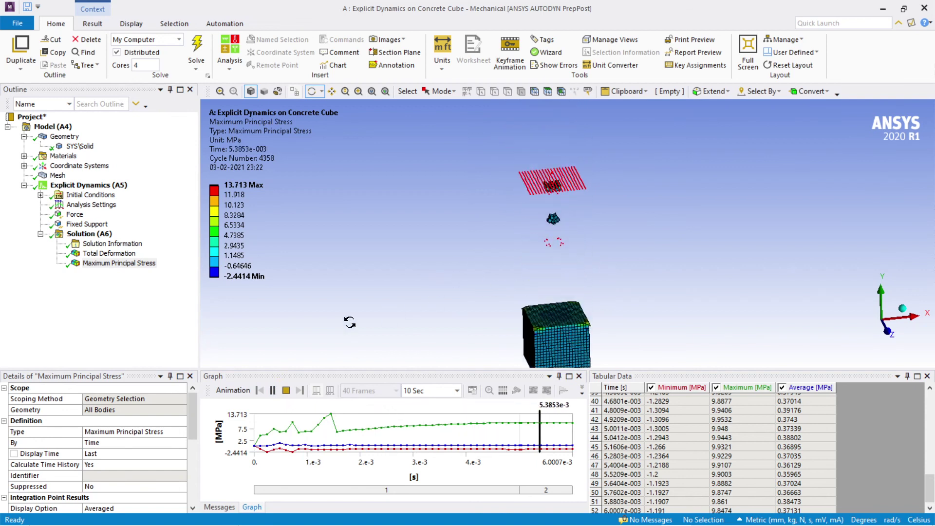
- Check the Fixed Support on the cube's bottom face and the loads and supports available for the Explicit Dynamics analysis
{"action": "left_click", "coordinate": [95, 225]}
{"action": "left_click_drag", "start_coordinate": [693, 238], "coordinate": [676, 226]}
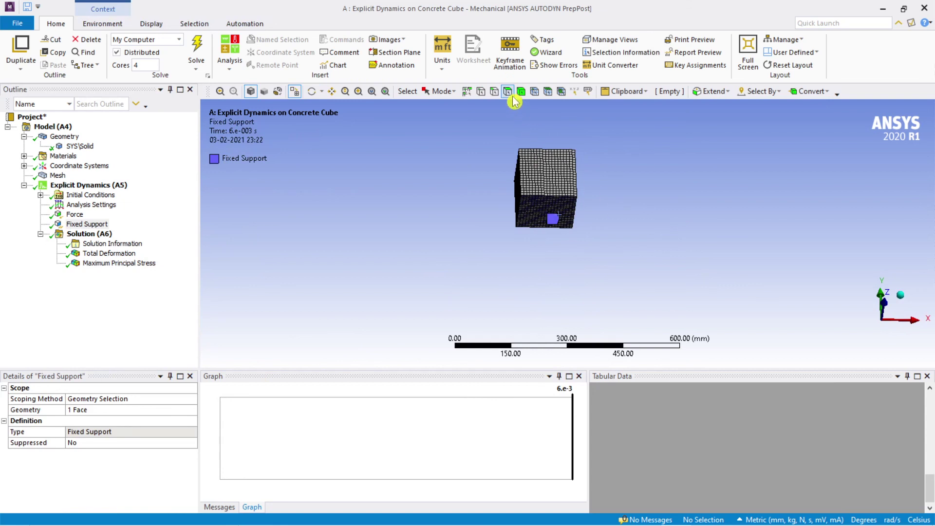
{"action": "scroll", "coordinate": [558, 205], "scroll_direction": "up", "scroll_amount": 3}
{"action": "scroll", "coordinate": [545, 200], "scroll_direction": "up", "scroll_amount": 3}
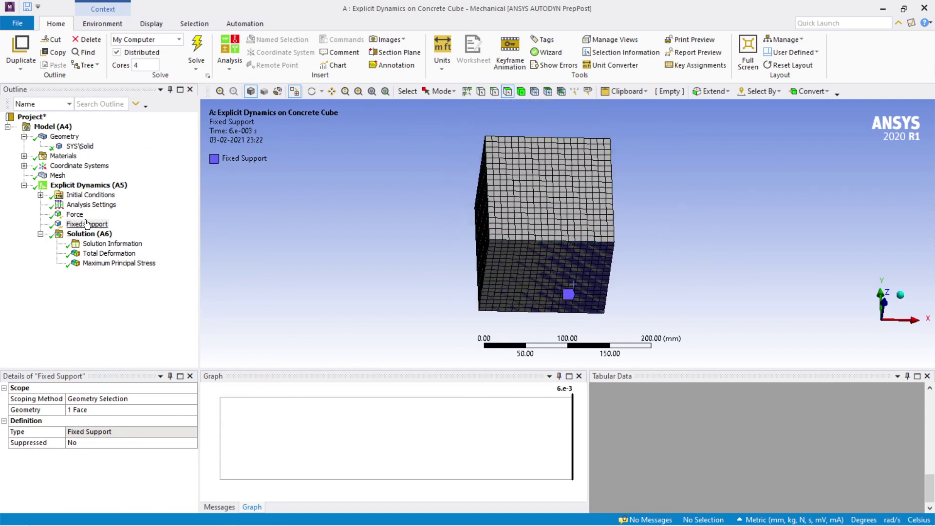
{"action": "right_click", "coordinate": [96, 188]}
{"action": "mouse_move", "coordinate": [181, 195]}
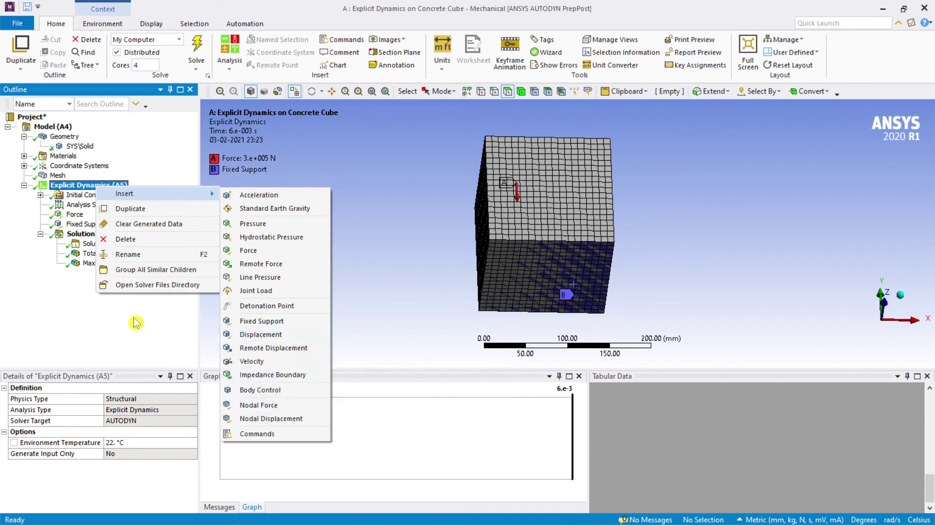
{"action": "left_click", "coordinate": [110, 311]}
{"action": "middle_click_drag", "start_coordinate": [394, 250], "coordinate": [420, 302]}
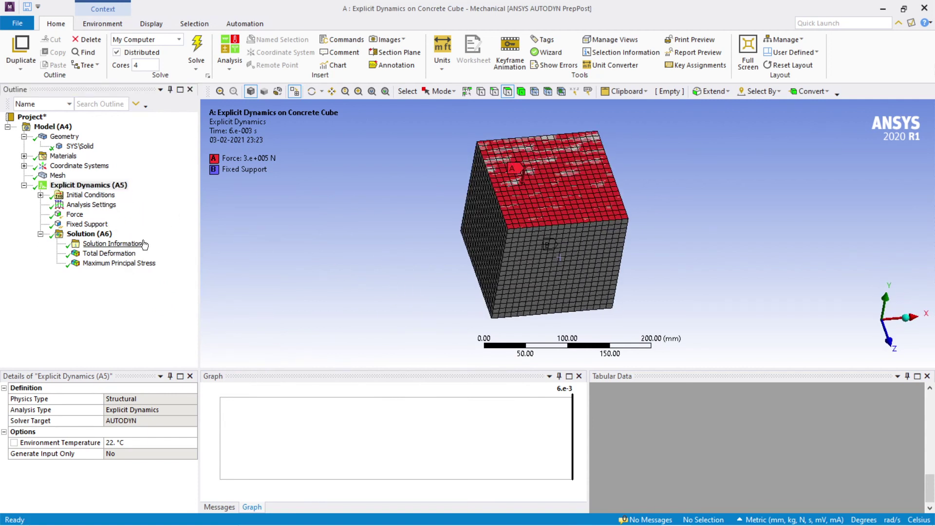
- Revisit the Maximum Principal Stress and Total Deformation results, and return to the Solution's view of the undeformed meshed cube
{"action": "left_click", "coordinate": [113, 263]}
{"action": "middle_click_drag", "start_coordinate": [466, 314], "coordinate": [530, 310]}
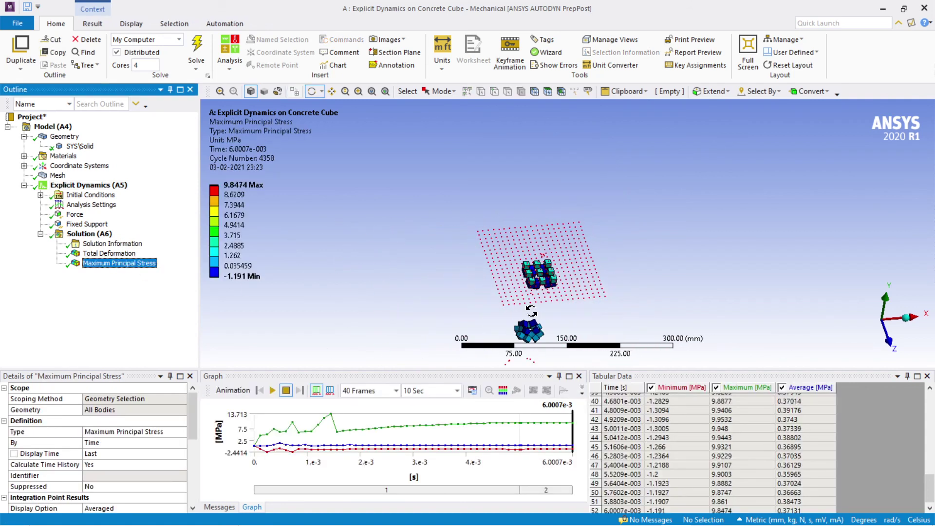
{"action": "left_click", "coordinate": [100, 254]}
{"action": "left_click", "coordinate": [89, 234]}
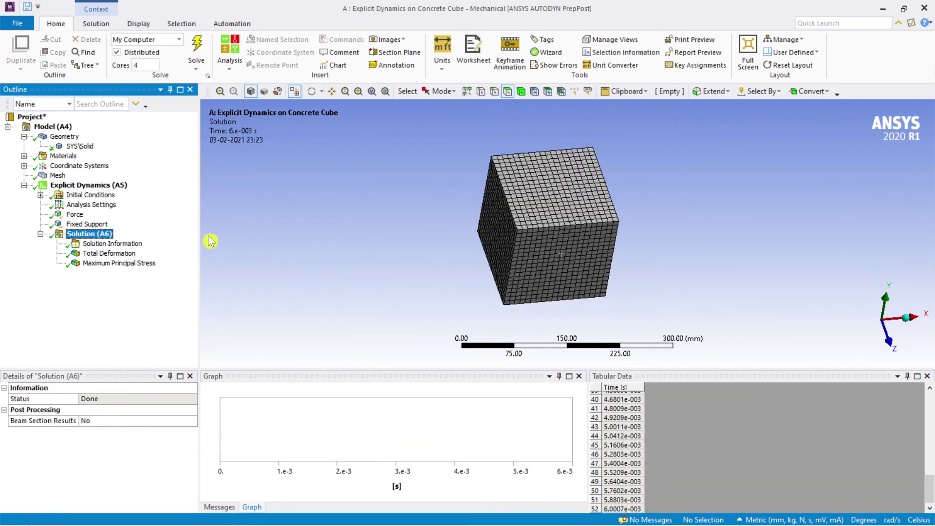
{"action": "middle_click_drag", "start_coordinate": [432, 269], "coordinate": [381, 256]}
{"action": "scroll", "coordinate": [449, 250], "scroll_direction": "up", "scroll_amount": 2}
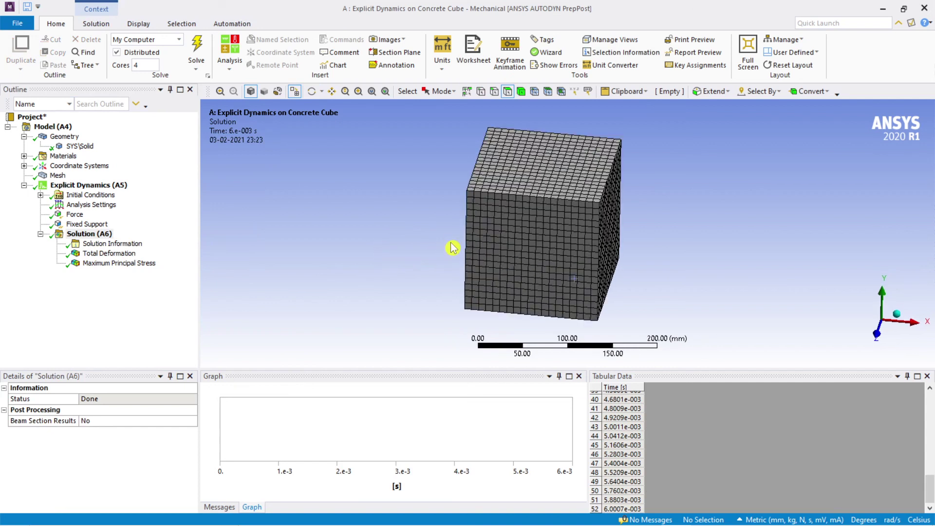
{"action": "middle_click_drag", "start_coordinate": [450, 242], "coordinate": [432, 248], "text": "ctrl"}
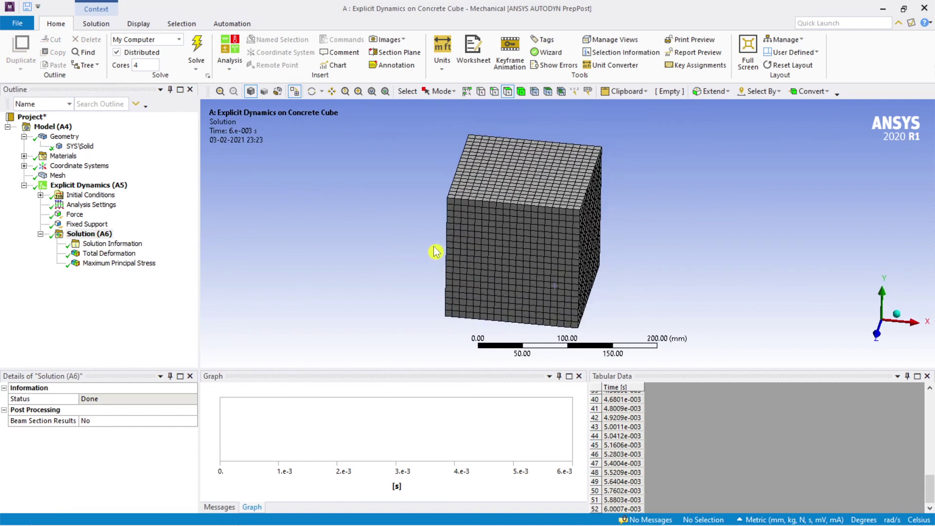